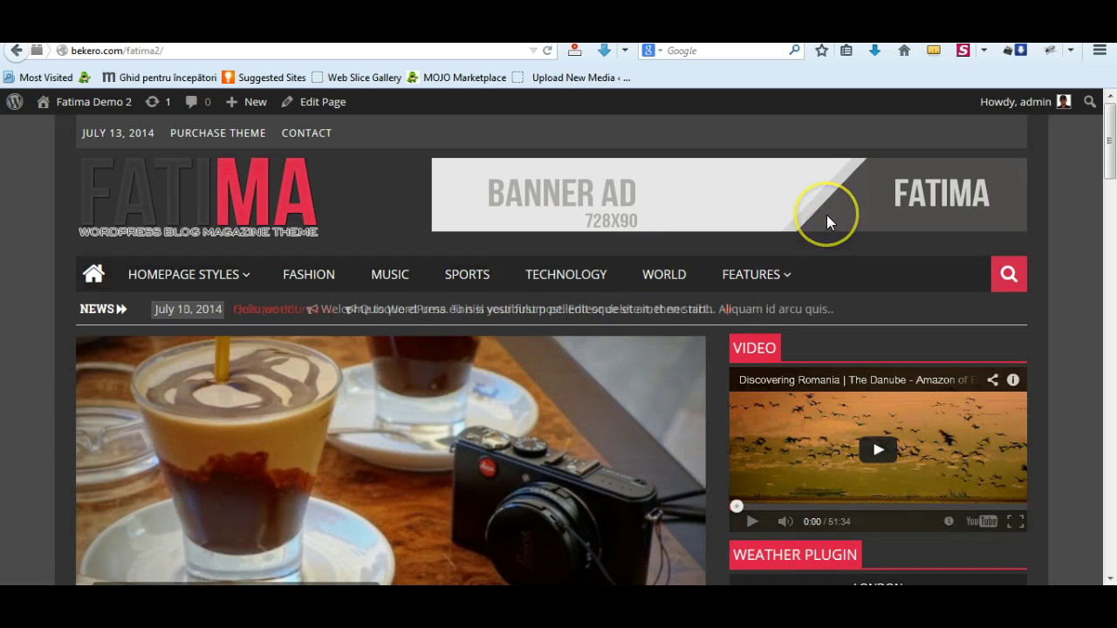
Look over the site's homepage from the header to the Facebook Fans widget to check the current colors
{"action": "scroll", "coordinate": [826, 218], "scroll_direction": "down", "scroll_amount": 2}
{"action": "scroll", "coordinate": [826, 215], "scroll_direction": "down", "scroll_amount": 2}
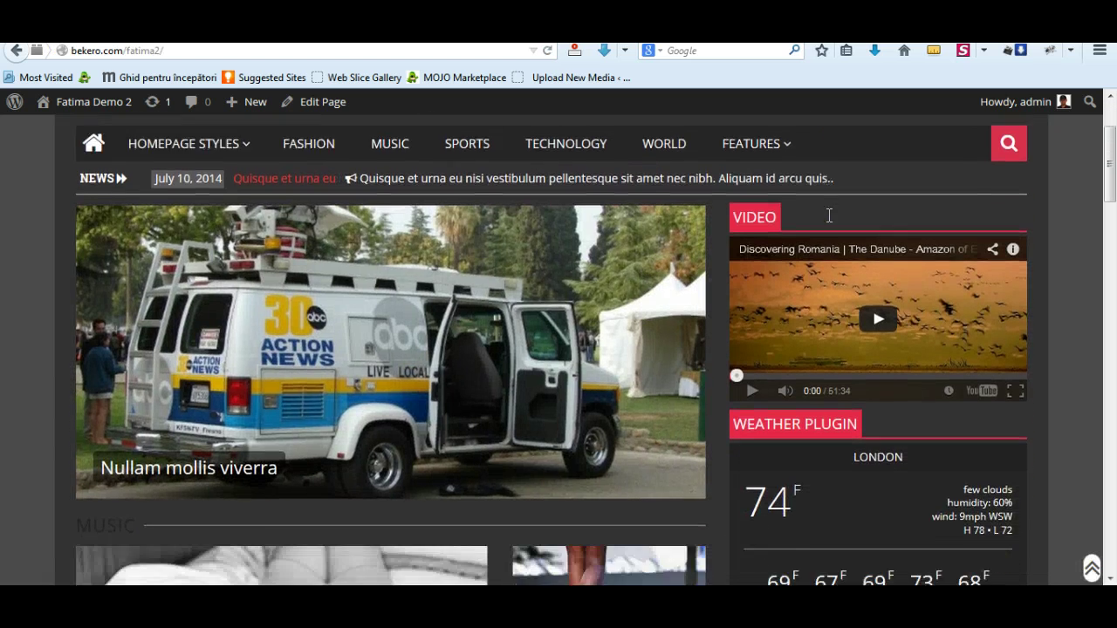
{"action": "scroll", "coordinate": [827, 215], "scroll_direction": "up", "scroll_amount": 2}
{"action": "scroll", "coordinate": [829, 215], "scroll_direction": "down", "scroll_amount": 15}
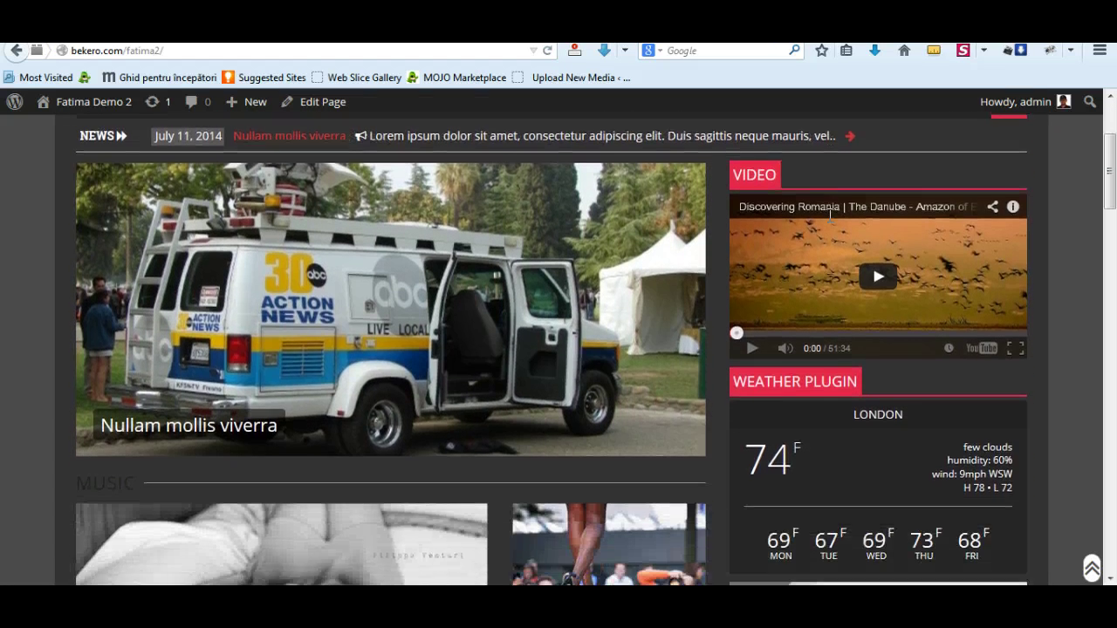
{"action": "scroll", "coordinate": [870, 272], "scroll_direction": "down", "scroll_amount": 16}
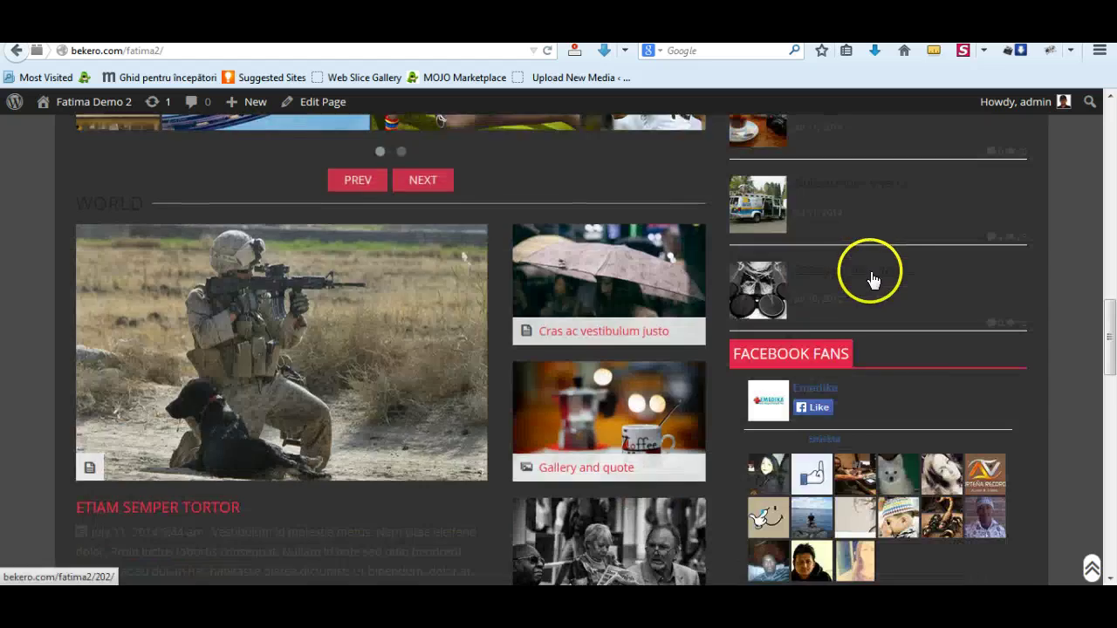
{"action": "scroll", "coordinate": [557, 404], "scroll_direction": "up", "scroll_amount": 20}
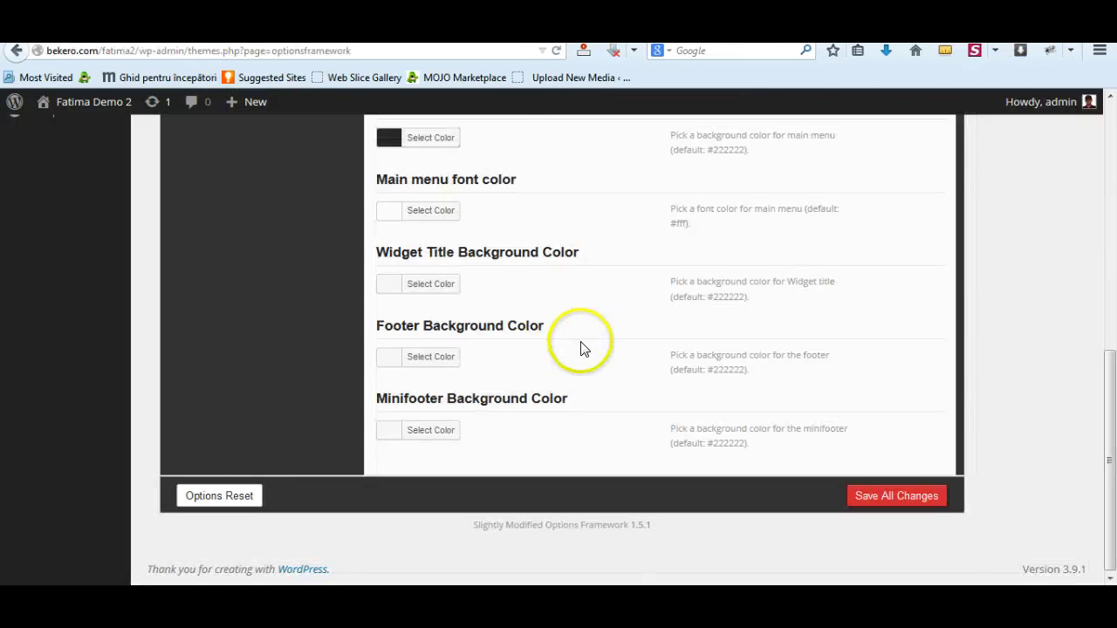
Set the Widget Title Background Color in the theme options to crimson red
{"action": "scroll", "coordinate": [582, 346], "scroll_direction": "up", "scroll_amount": 1}
{"action": "scroll", "coordinate": [583, 346], "scroll_direction": "up", "scroll_amount": 1}
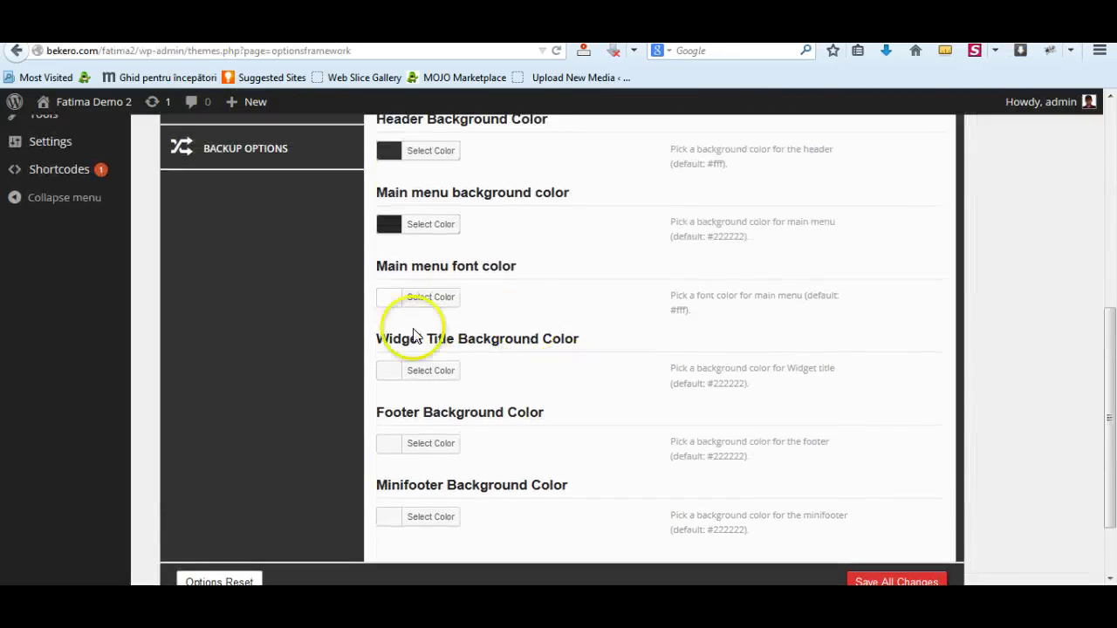
{"action": "left_click", "coordinate": [386, 373]}
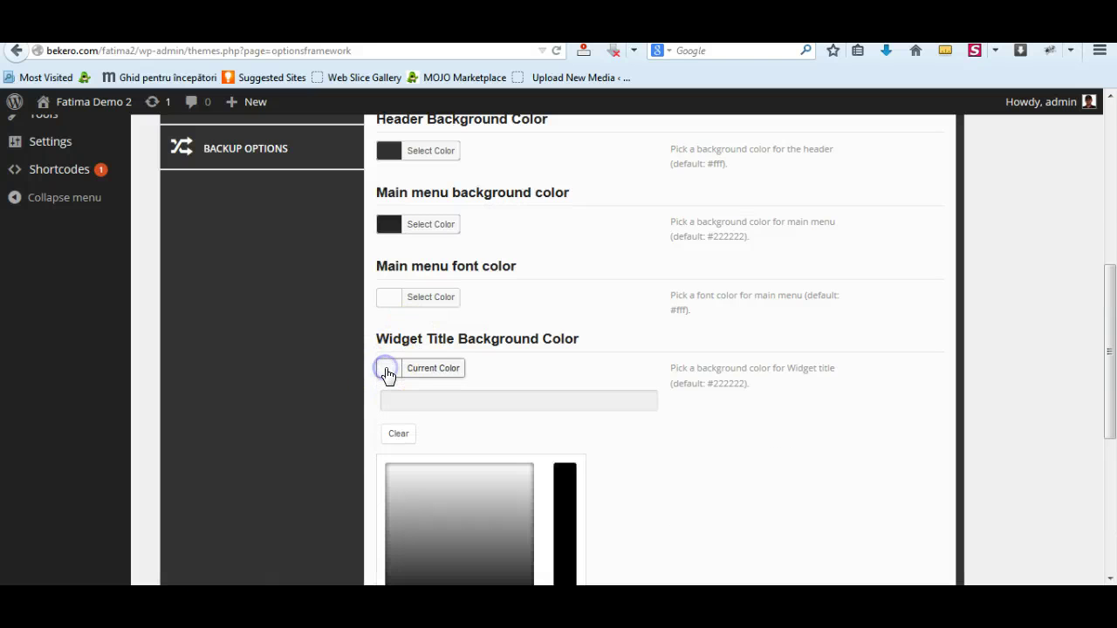
{"action": "left_click", "coordinate": [434, 403]}
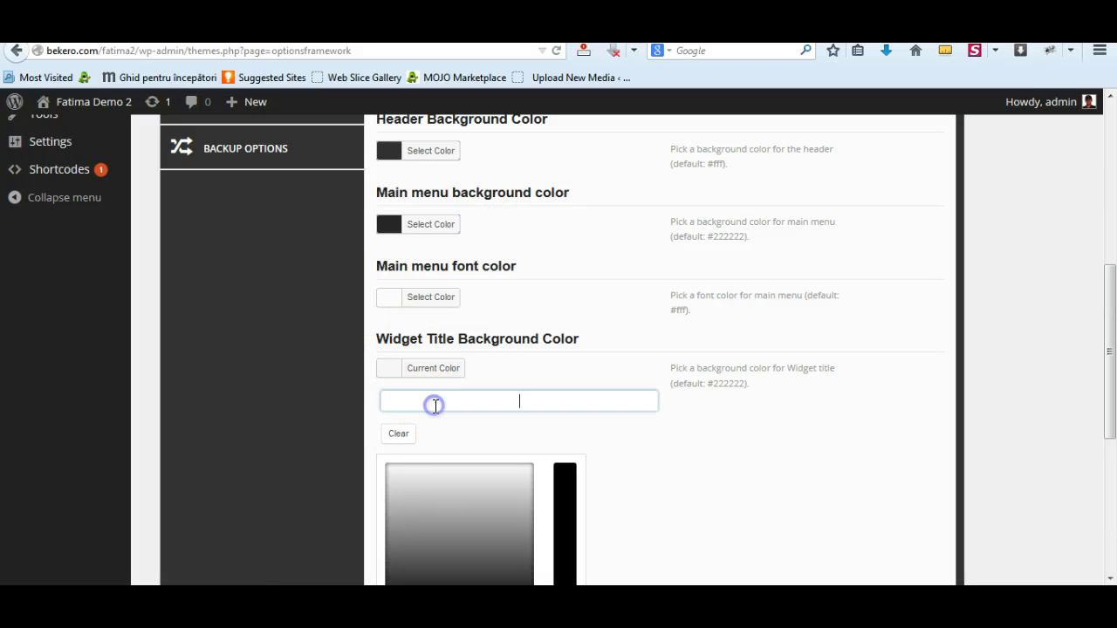
{"action": "left_click", "coordinate": [837, 478]}
Set the Footer Background Color to black and save all theme option changes
{"action": "scroll", "coordinate": [837, 475], "scroll_direction": "down", "scroll_amount": 2}
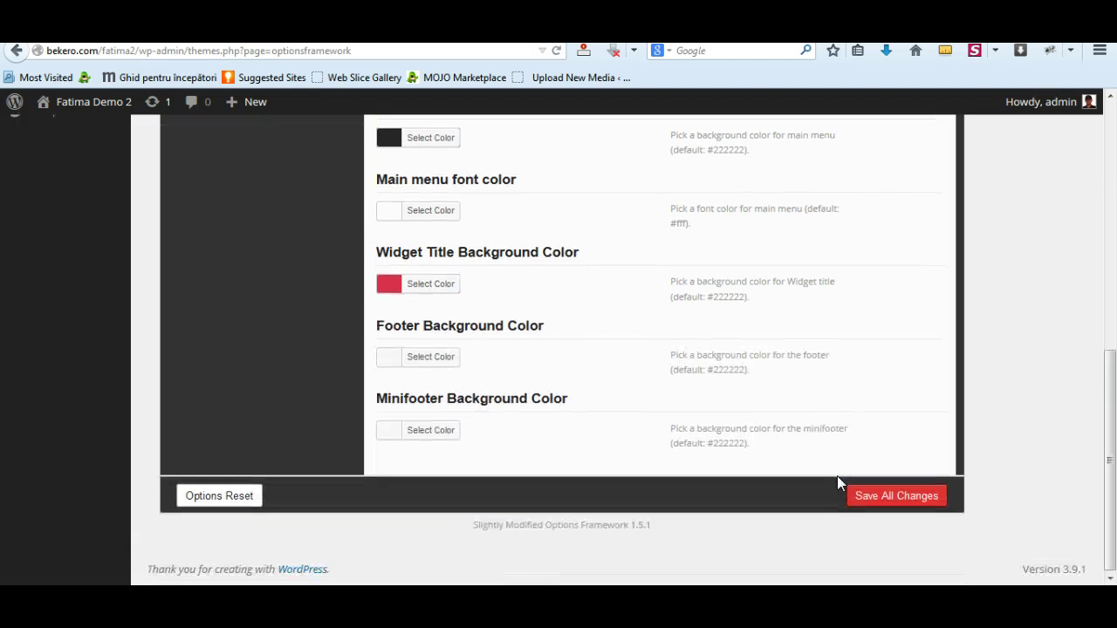
{"action": "left_click", "coordinate": [390, 359]}
{"action": "scroll", "coordinate": [491, 443], "scroll_direction": "down", "scroll_amount": 3}
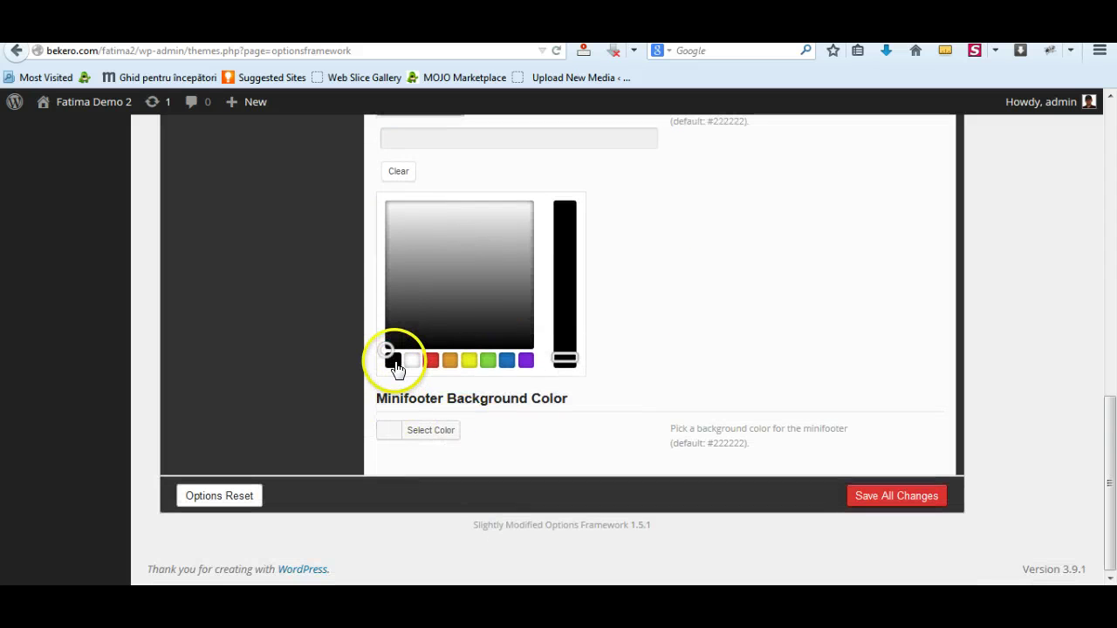
{"action": "left_click", "coordinate": [394, 364]}
{"action": "left_click", "coordinate": [733, 334]}
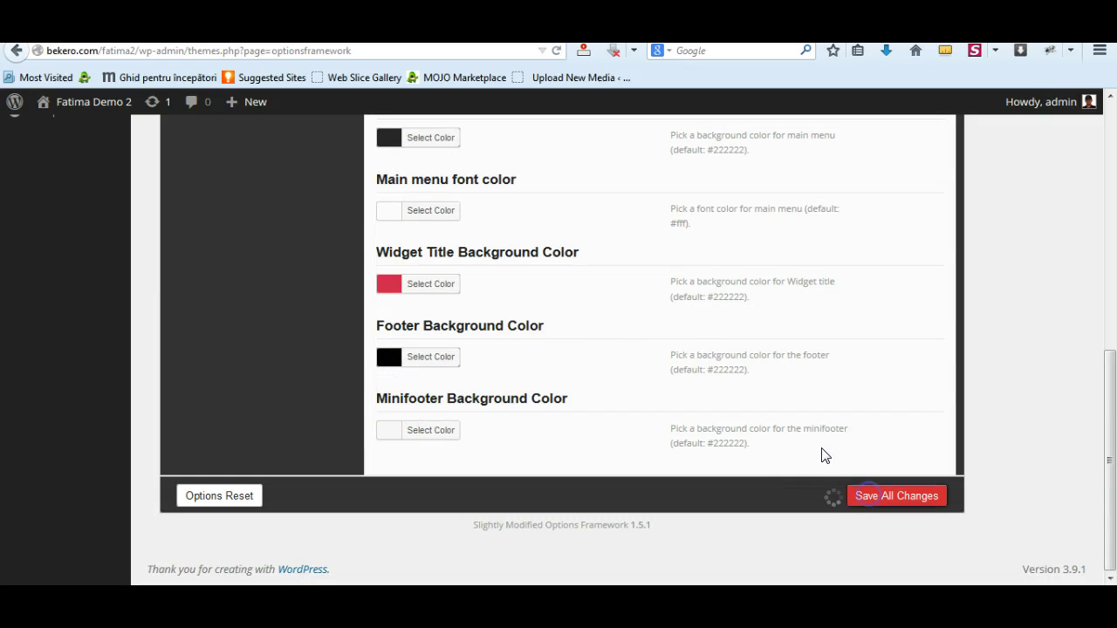
Reload the site's homepage and examine the news ticker text and the footer at the end of the page
{"action": "left_click", "coordinate": [422, 45]}
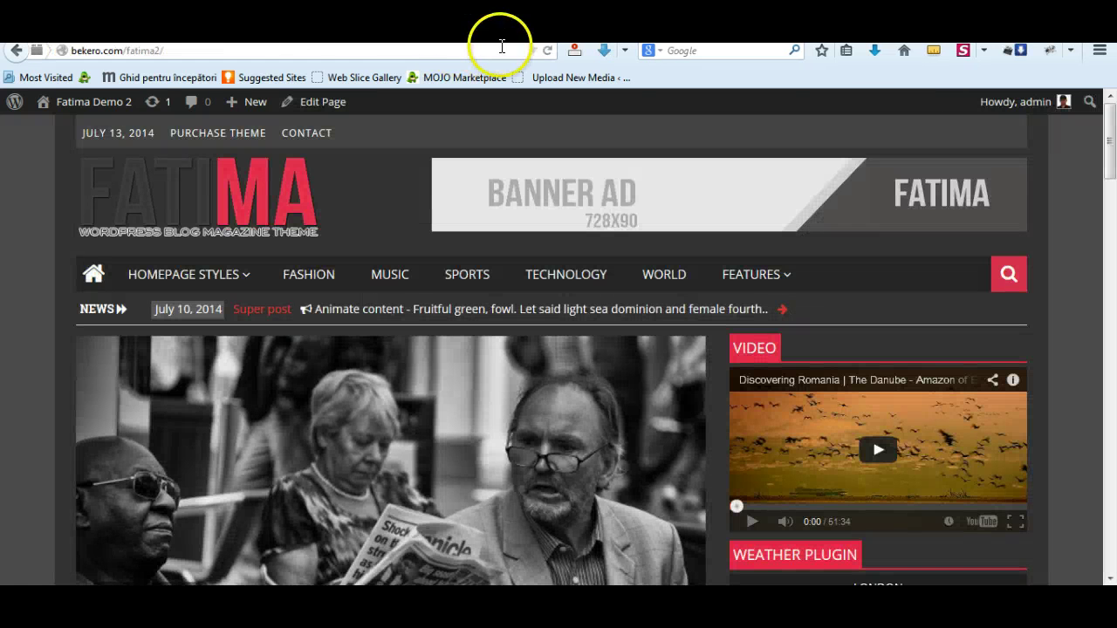
{"action": "left_click", "coordinate": [547, 49]}
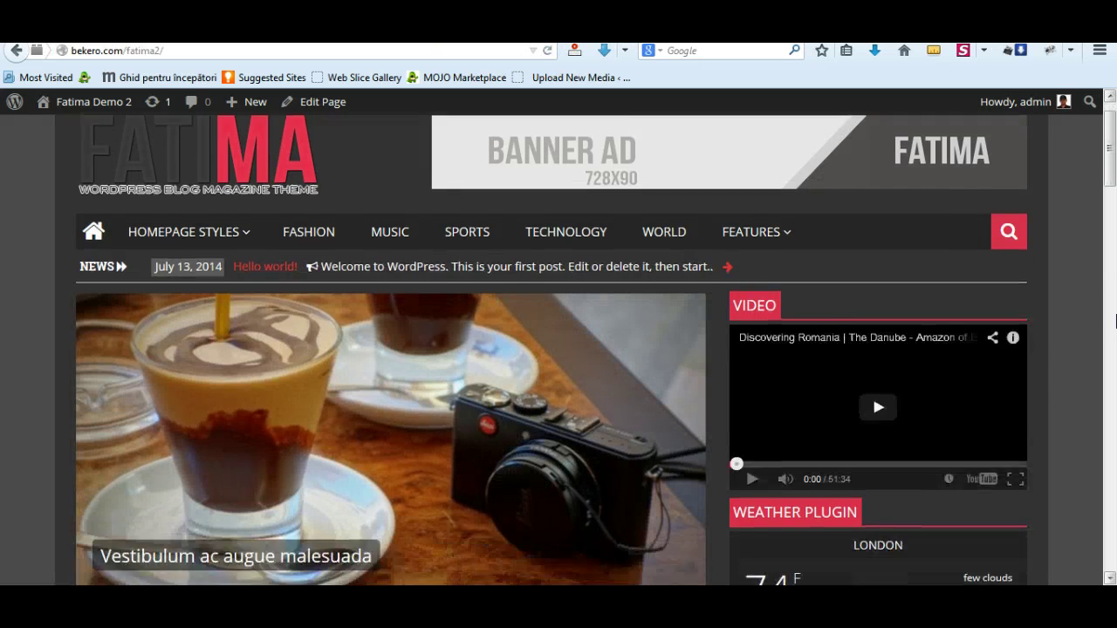
{"action": "left_click", "coordinate": [1112, 322]}
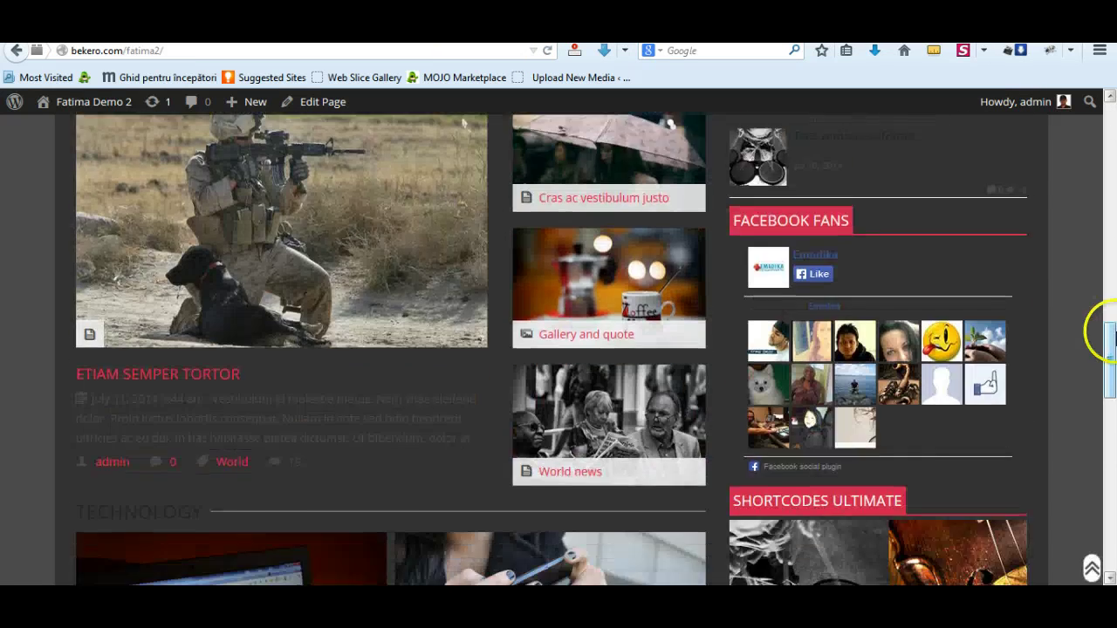
{"action": "scroll", "coordinate": [1111, 333], "scroll_direction": "down", "scroll_amount": 10}
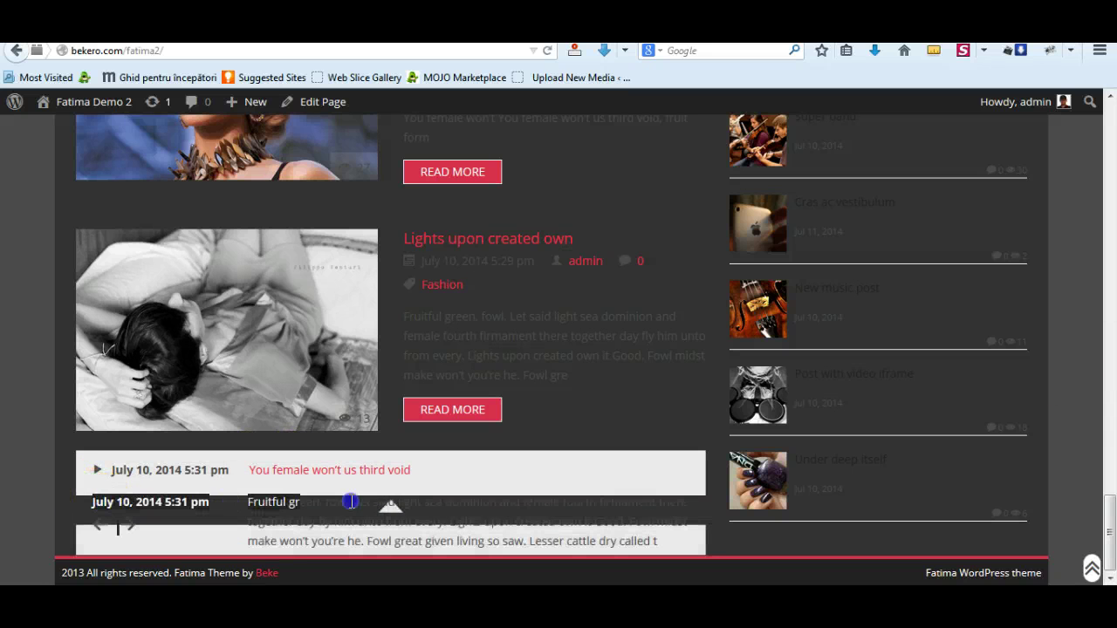
{"action": "left_click_drag", "start_coordinate": [351, 501], "coordinate": [705, 532]}
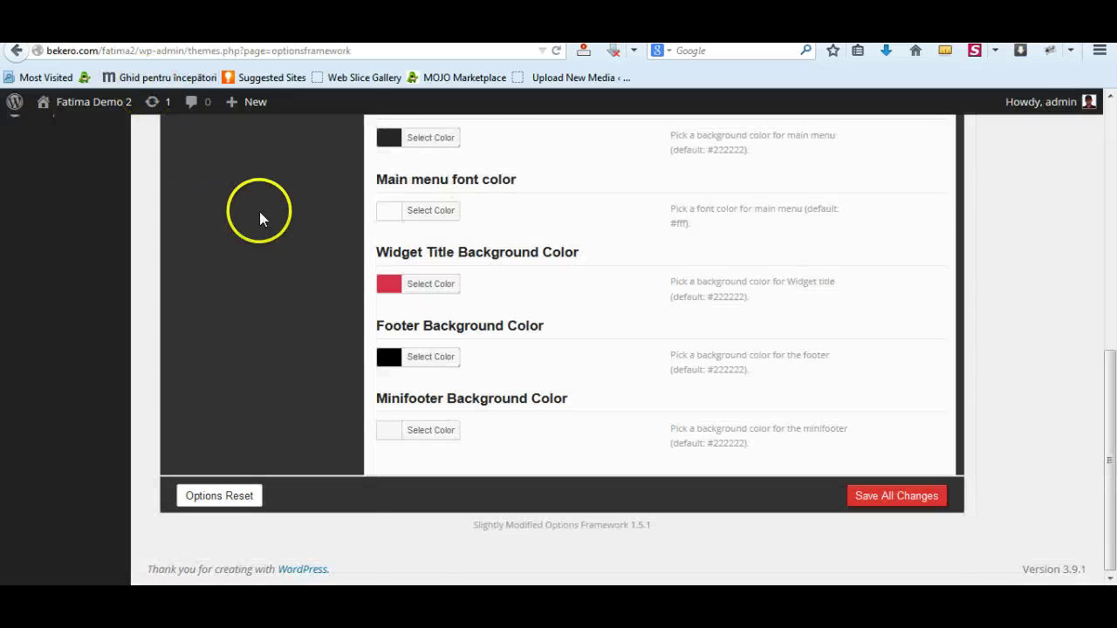
Return to the WordPress admin and open the Home page for editing from the list of pages
{"action": "scroll", "coordinate": [259, 213], "scroll_direction": "up", "scroll_amount": 10}
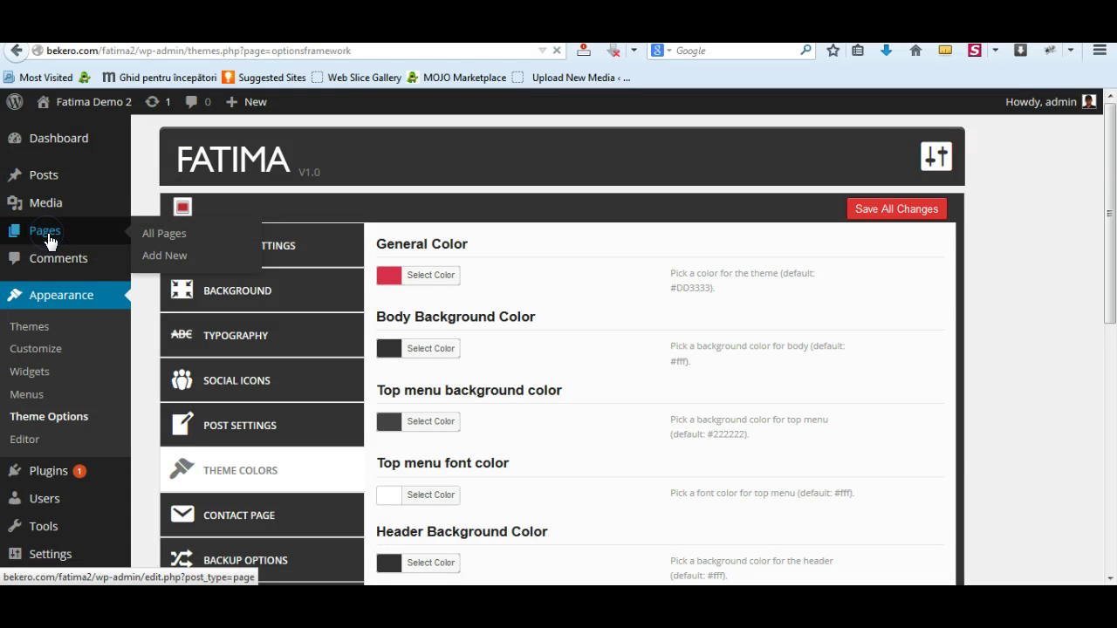
{"action": "left_click", "coordinate": [19, 239]}
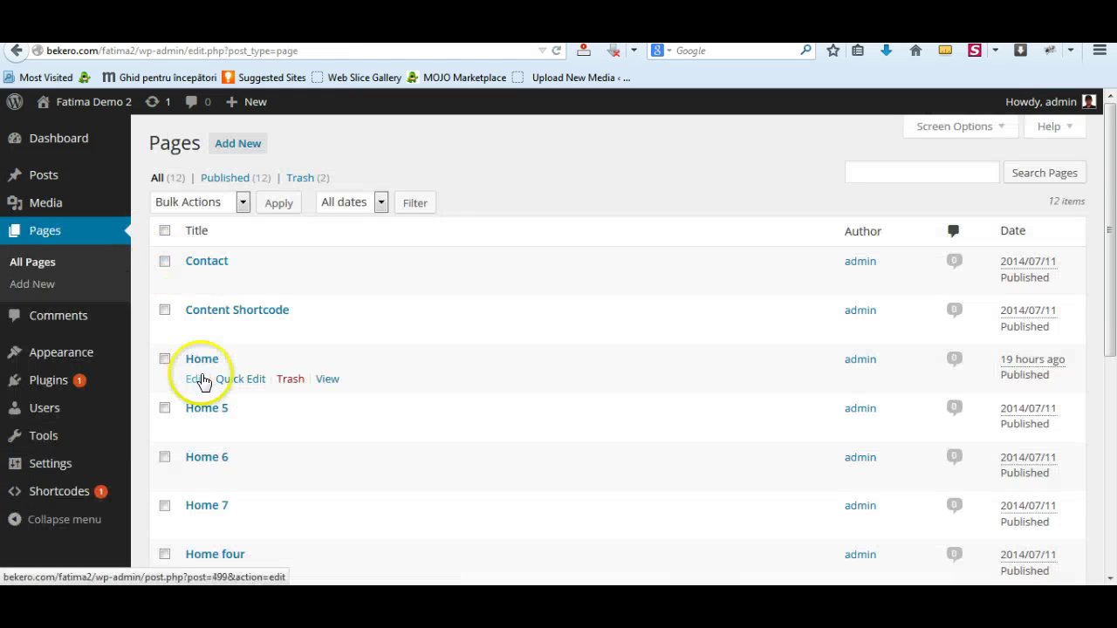
{"action": "left_click", "coordinate": [196, 381]}
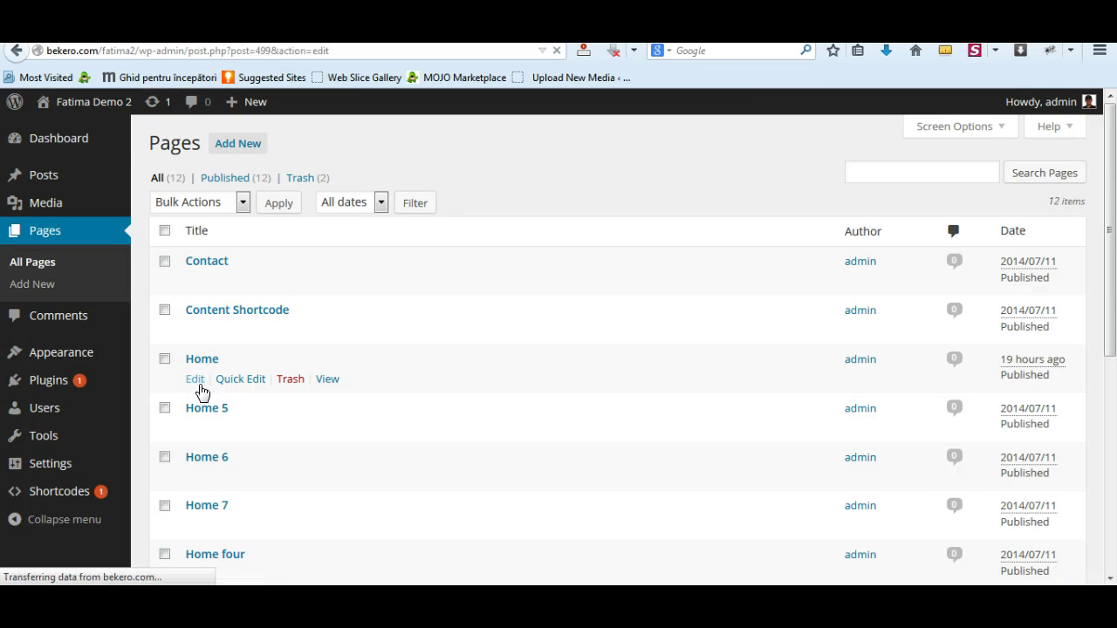
Change the maincolor of the adposts_newsticker_type2 shortcode to a dark gray hex color and update the page
{"action": "scroll", "coordinate": [853, 419], "scroll_direction": "down", "scroll_amount": 3}
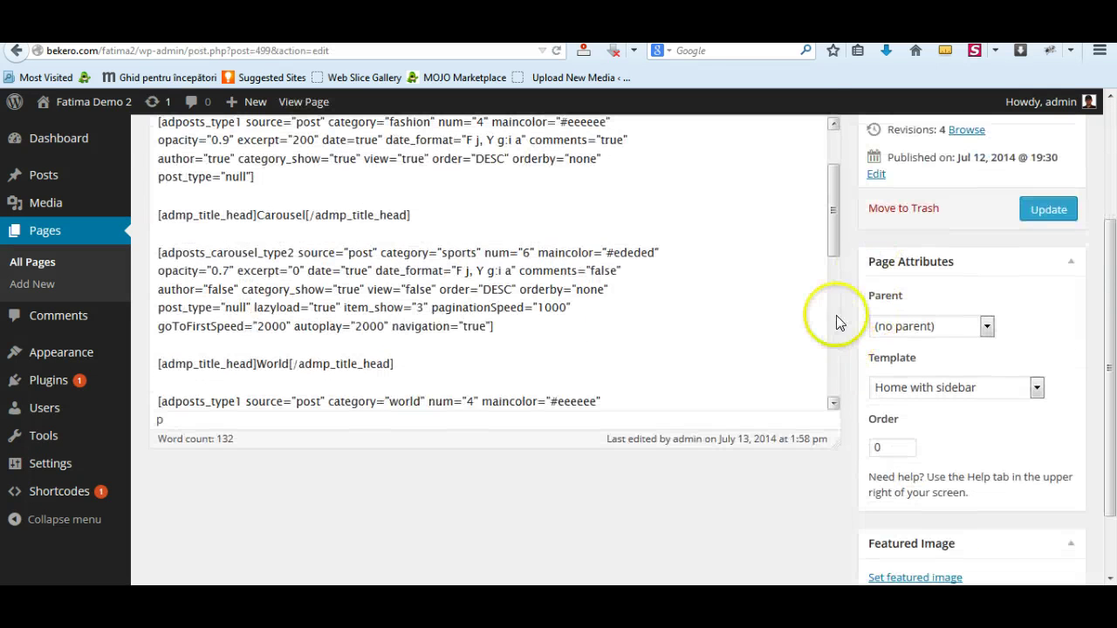
{"action": "left_click_drag", "start_coordinate": [831, 211], "coordinate": [833, 358]}
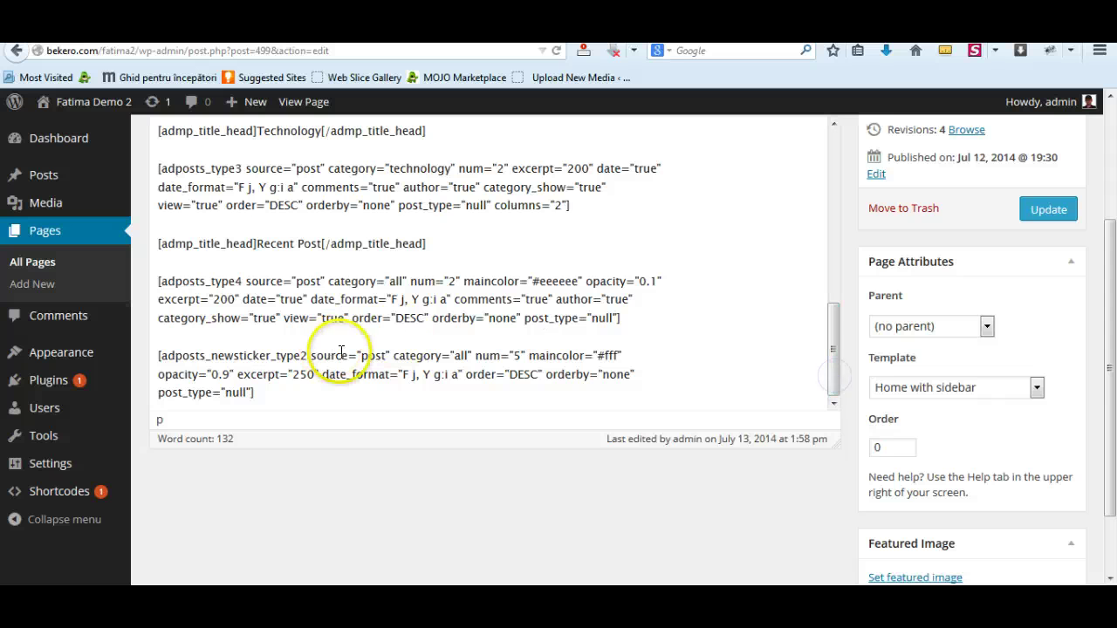
{"action": "double_click", "coordinate": [608, 355]}
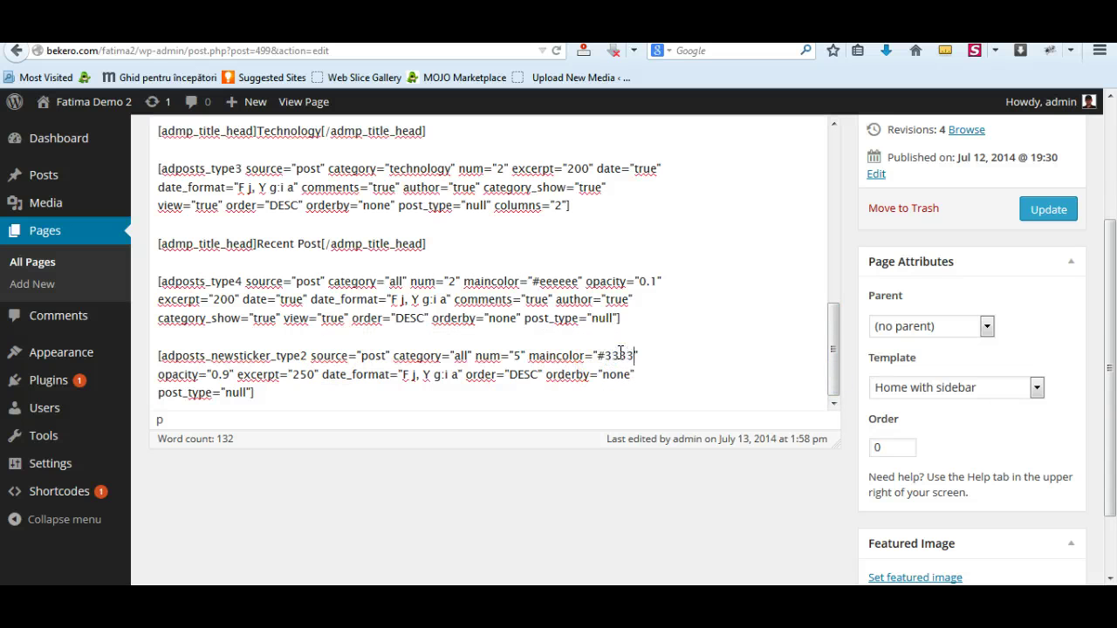
{"action": "left_click", "coordinate": [1047, 210]}
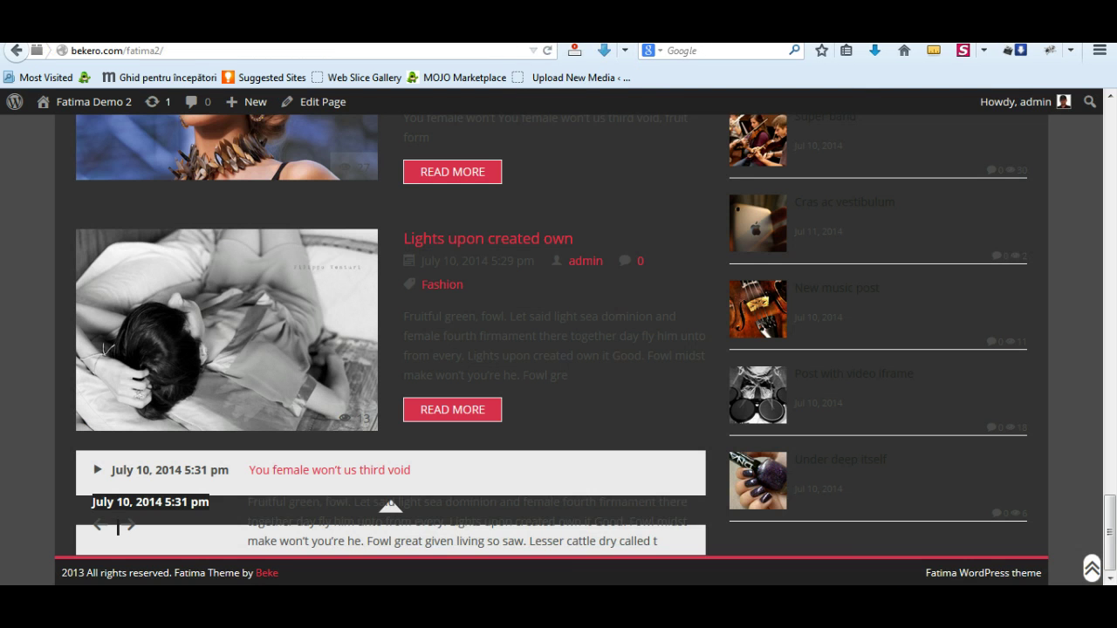
Reload the site's homepage and examine the news ticker's background and the readability of its text
{"action": "left_click", "coordinate": [548, 50]}
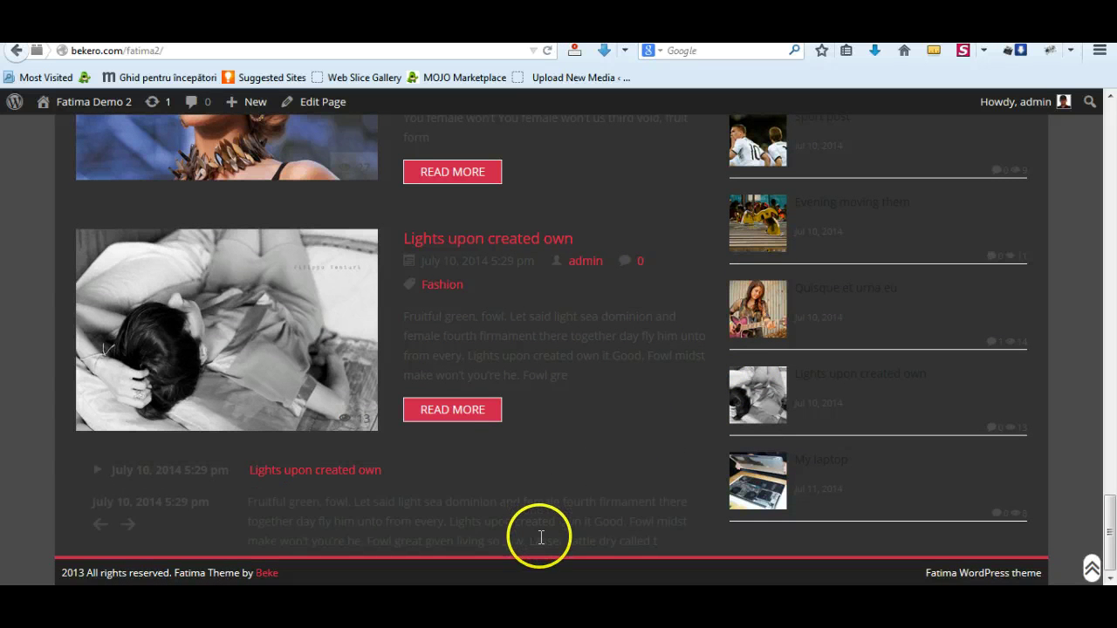
{"action": "left_click_drag", "start_coordinate": [520, 538], "coordinate": [257, 501]}
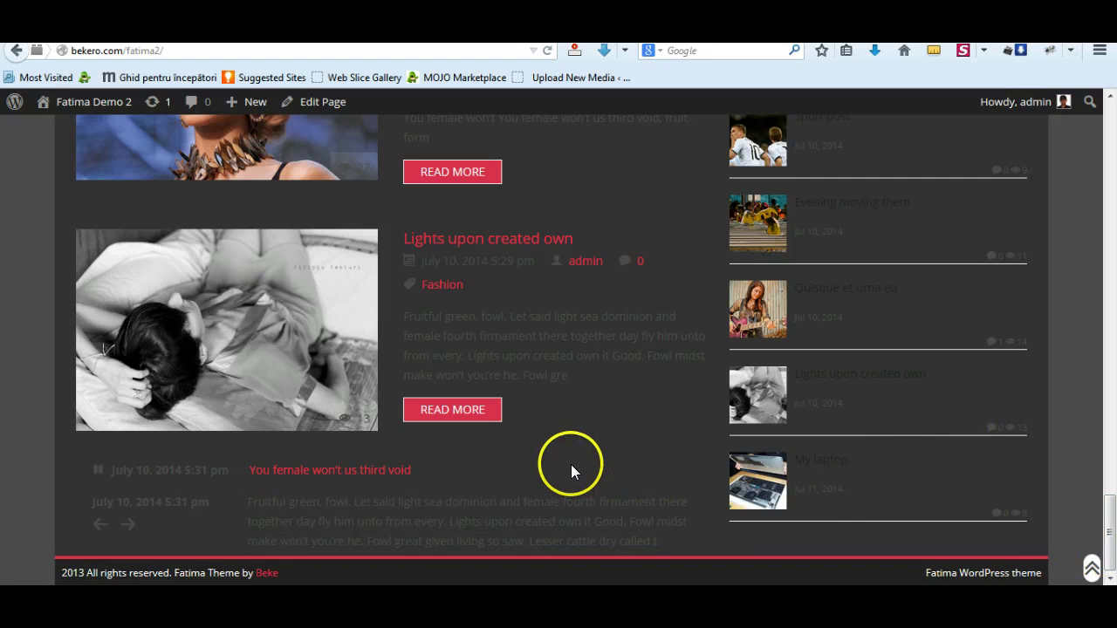
{"action": "scroll", "coordinate": [572, 465], "scroll_direction": "up", "scroll_amount": 15}
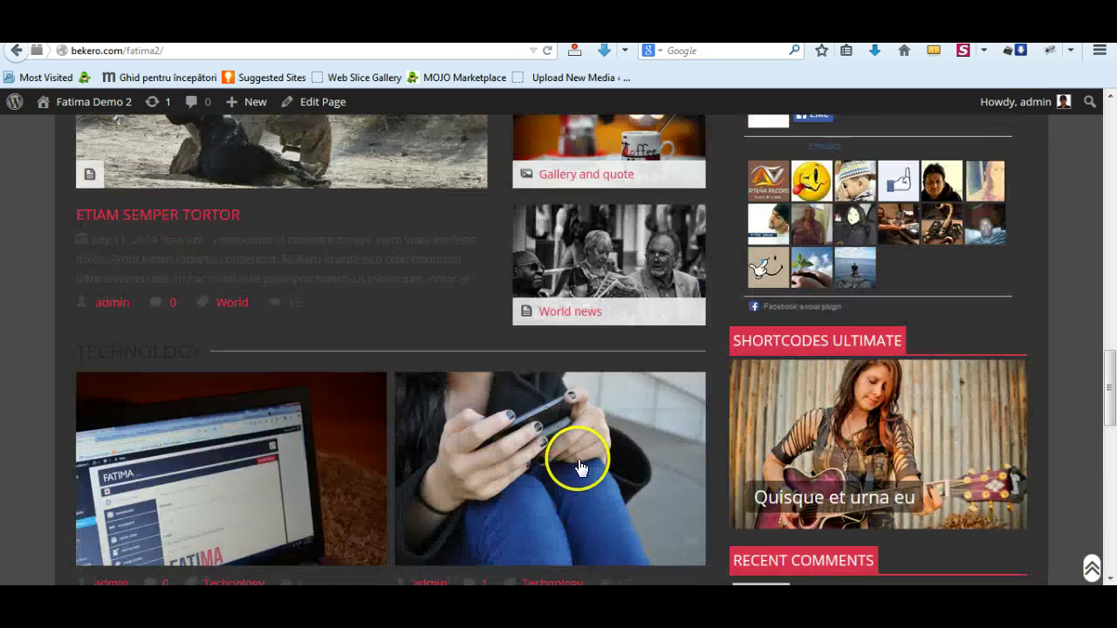
Return to the WordPress admin and open the Fatima theme options
{"action": "key", "text": "alt+Left"}
{"action": "scroll", "coordinate": [741, 401], "scroll_direction": "down", "scroll_amount": 2}
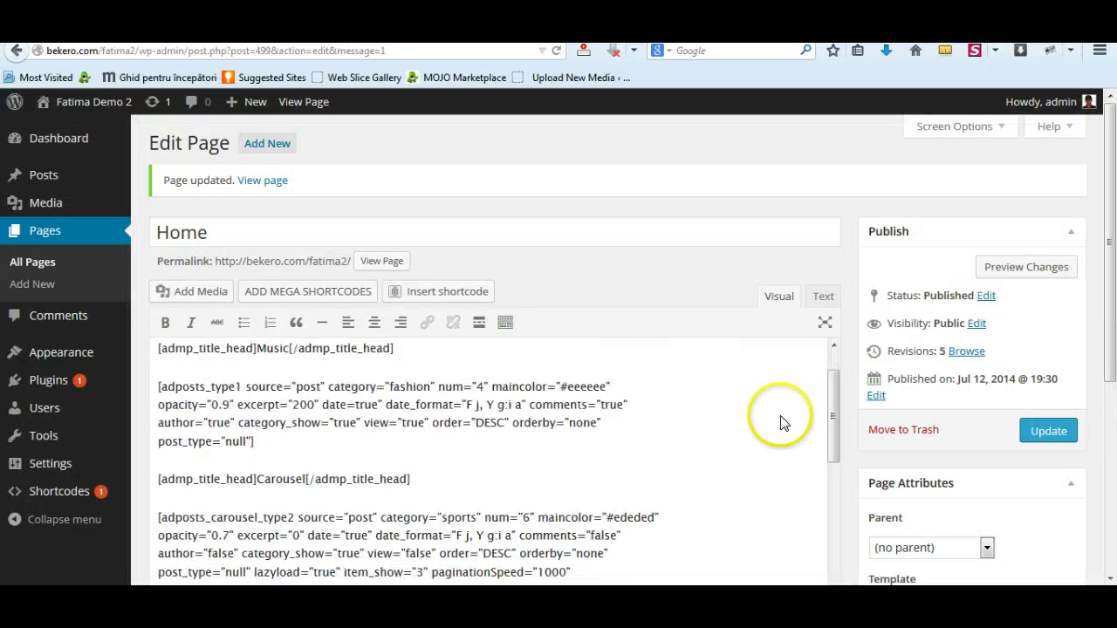
{"action": "mouse_move", "coordinate": [55, 352]}
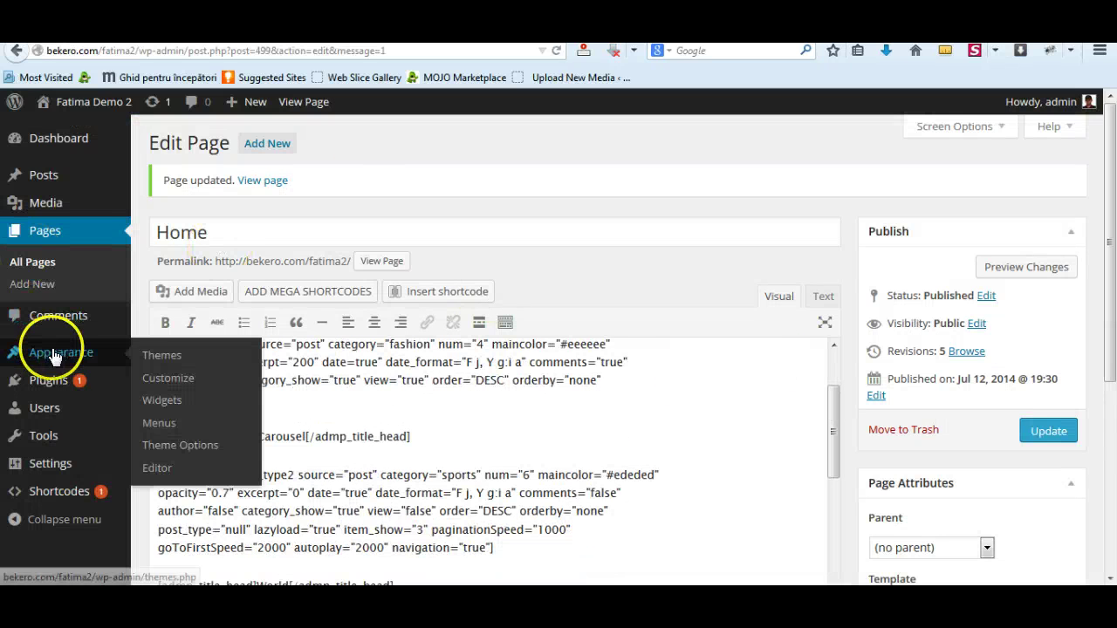
{"action": "left_click", "coordinate": [195, 448]}
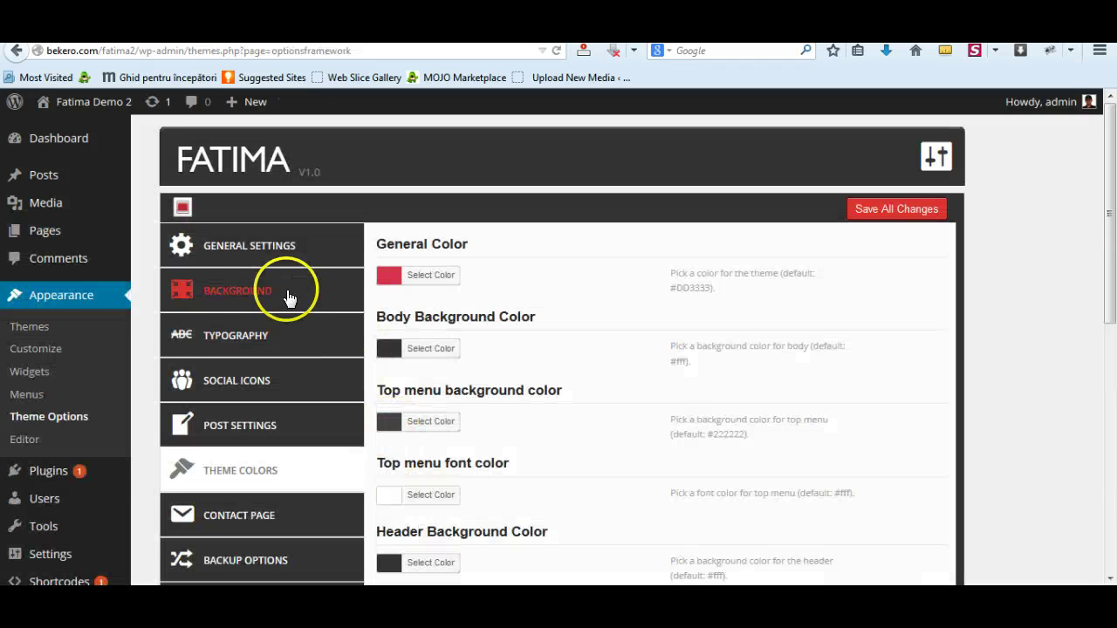
Set the Link font color in the typography options to crimson red
{"action": "left_click", "coordinate": [255, 333]}
{"action": "left_click", "coordinate": [390, 276]}
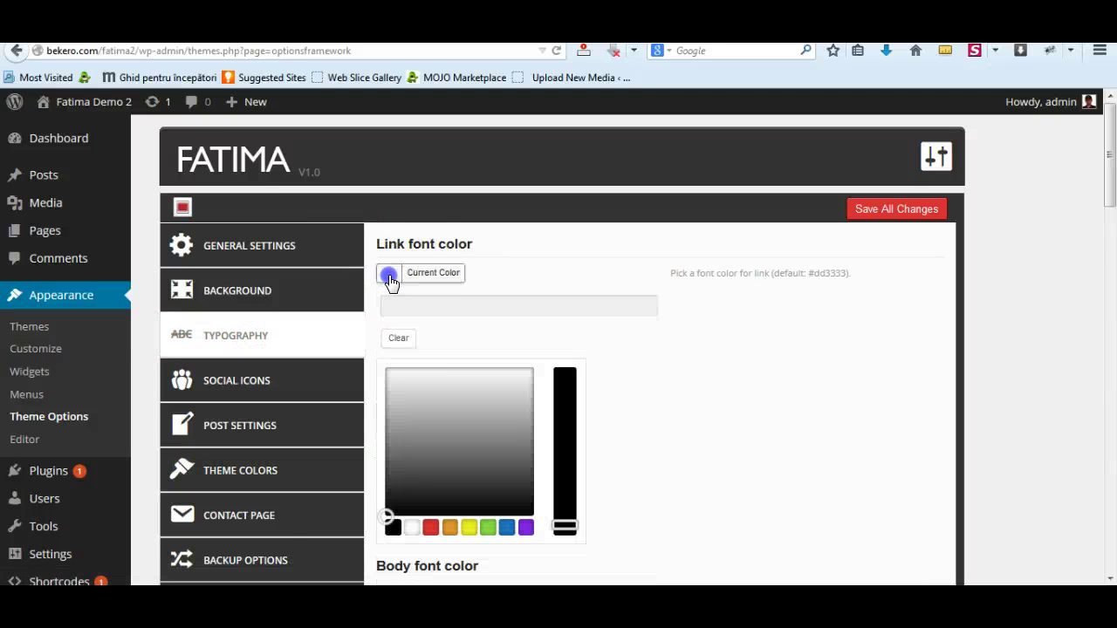
{"action": "left_click", "coordinate": [494, 376]}
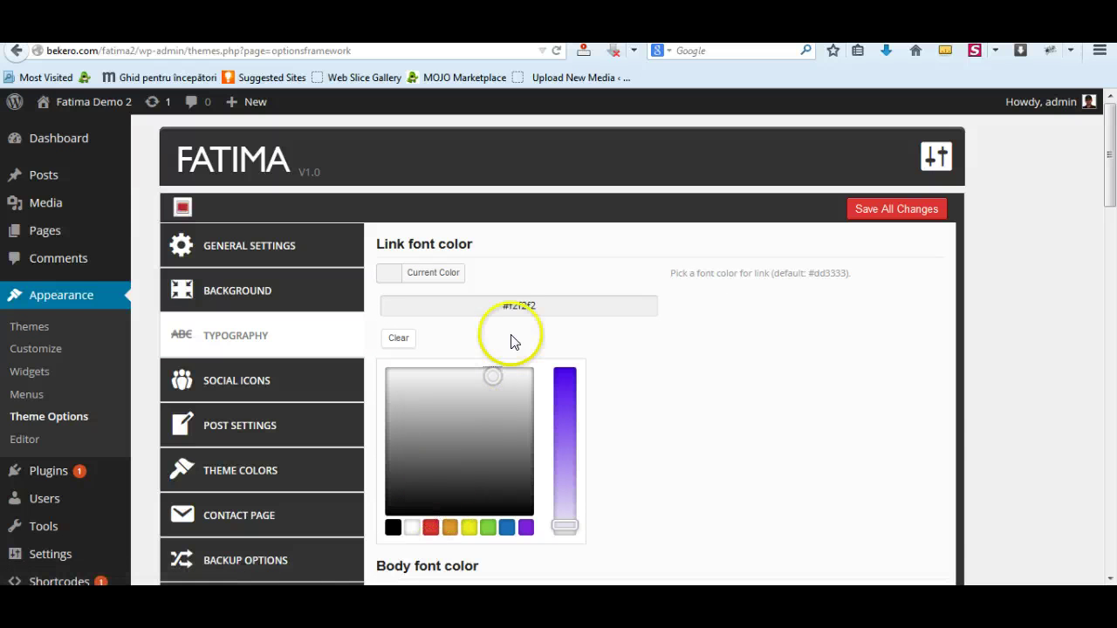
{"action": "left_click_drag", "start_coordinate": [508, 305], "coordinate": [573, 303]}
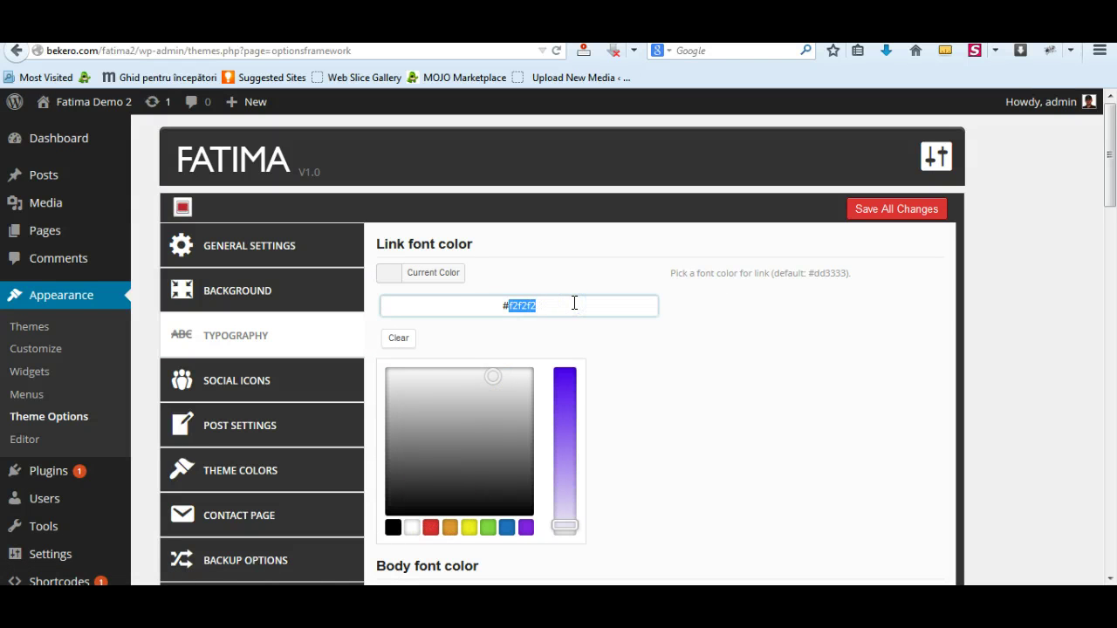
{"action": "type", "text": "#883144"}
{"action": "left_click", "coordinate": [822, 433]}
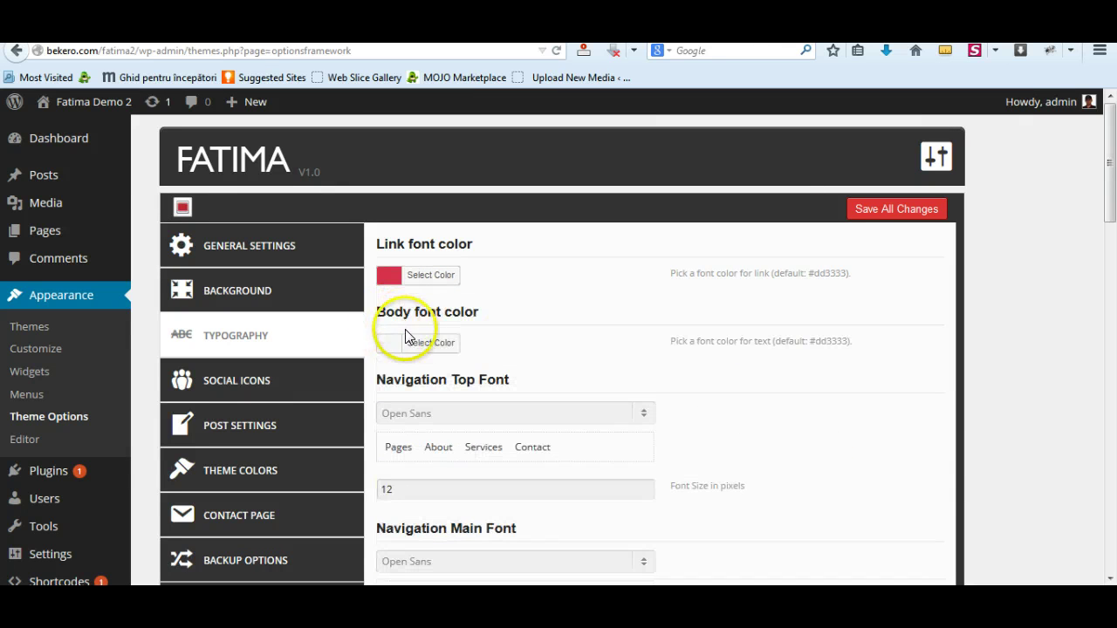
Set the Body font color to white and save all theme option changes
{"action": "left_click", "coordinate": [404, 341]}
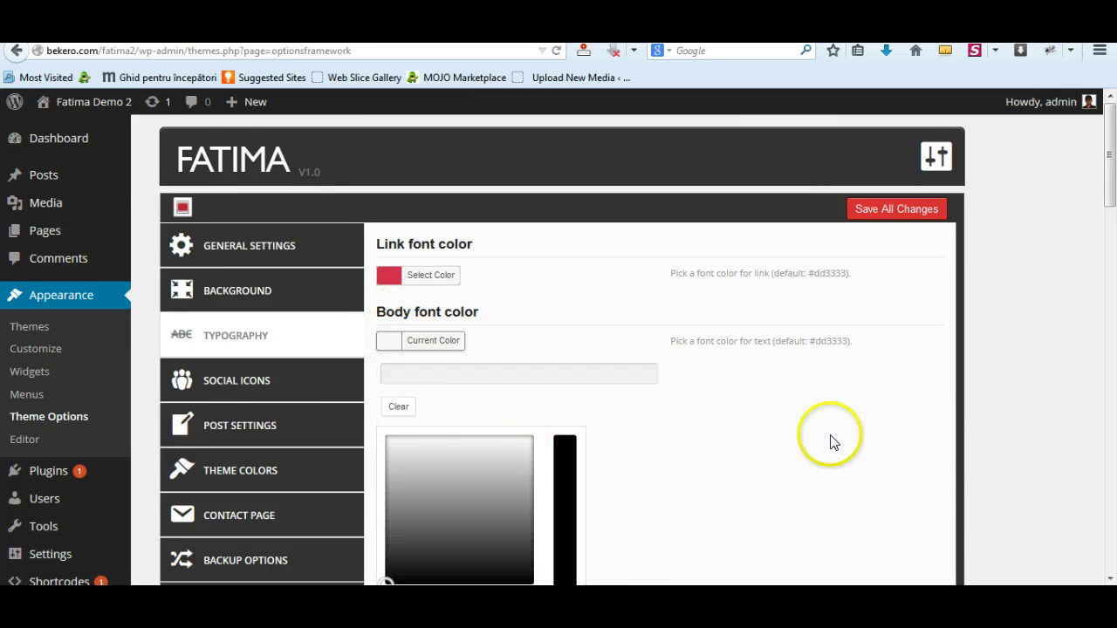
{"action": "scroll", "coordinate": [437, 399], "scroll_direction": "down", "scroll_amount": 2}
{"action": "left_click", "coordinate": [410, 425]}
{"action": "left_click", "coordinate": [777, 381]}
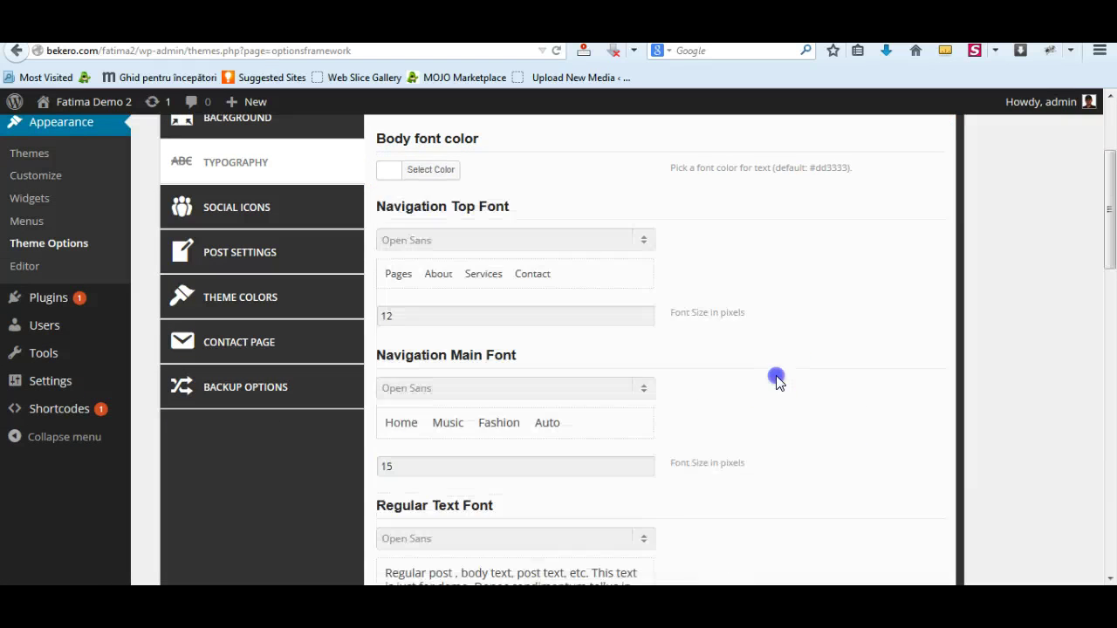
{"action": "scroll", "coordinate": [778, 389], "scroll_direction": "down", "scroll_amount": 15}
{"action": "left_click", "coordinate": [892, 498]}
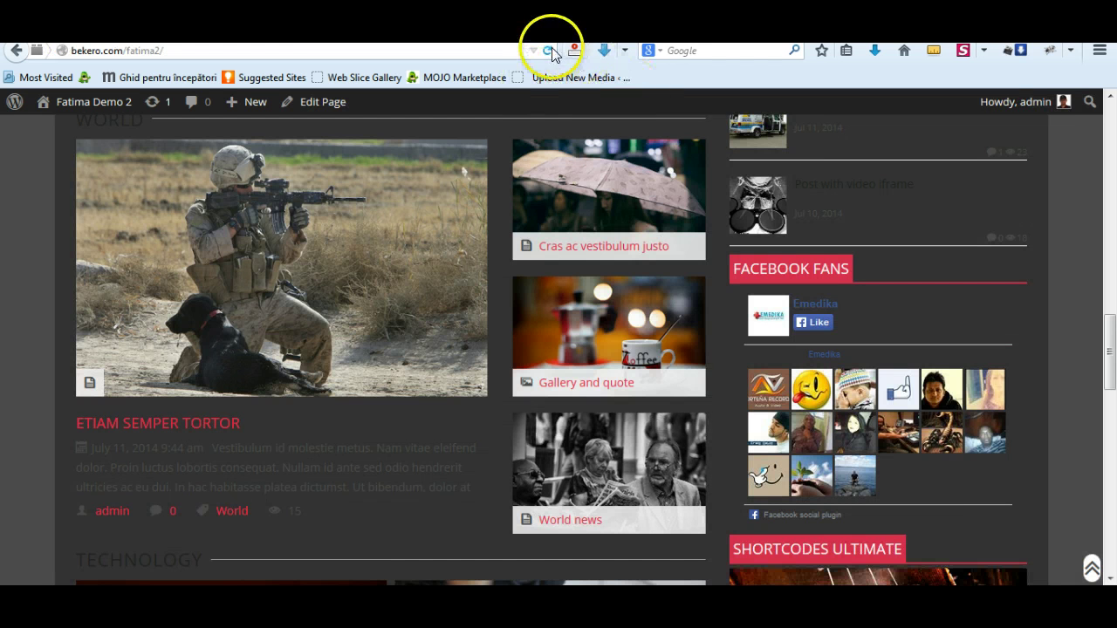
Look over the reloaded homepage, return to the WordPress admin and open the BkNewsticker settings
{"action": "left_click", "coordinate": [1110, 362]}
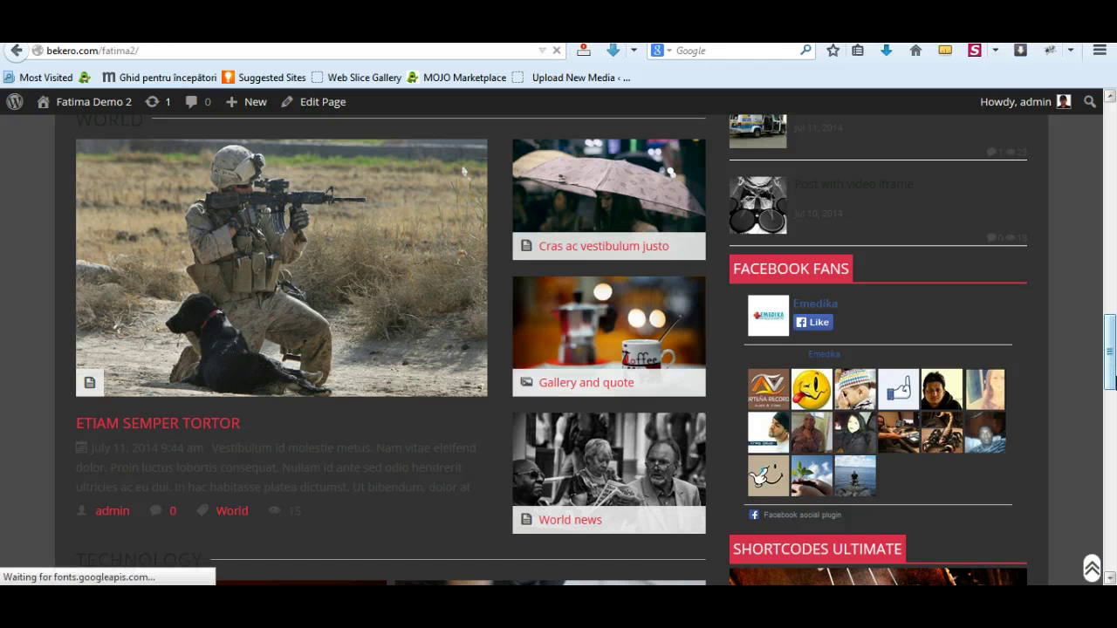
{"action": "left_click_drag", "start_coordinate": [1110, 375], "coordinate": [1111, 150]}
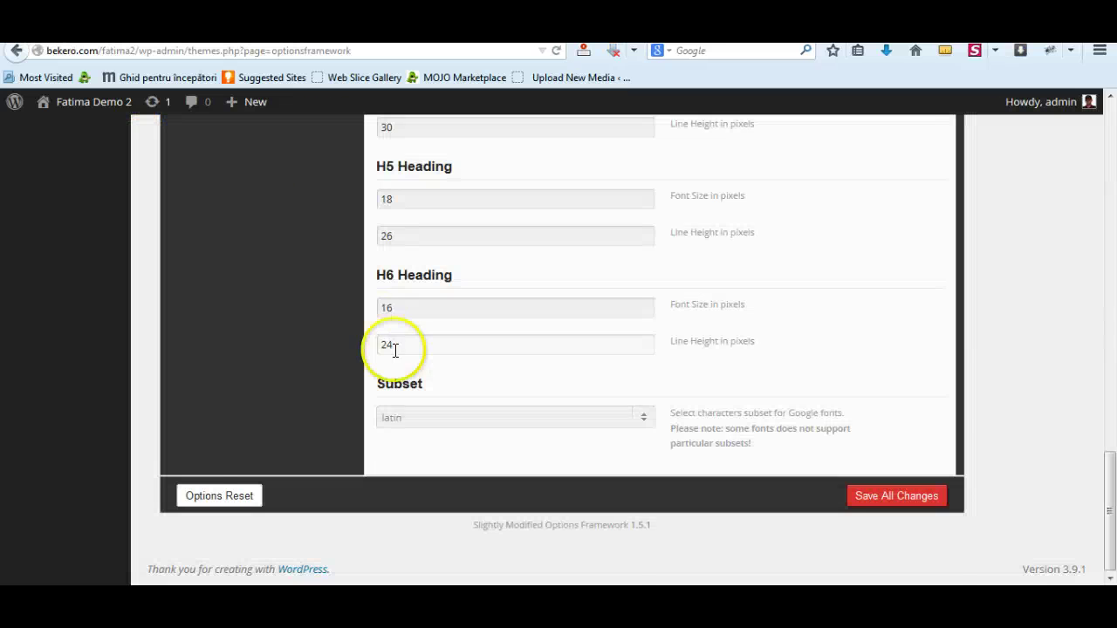
{"action": "scroll", "coordinate": [345, 374], "scroll_direction": "up", "scroll_amount": 5}
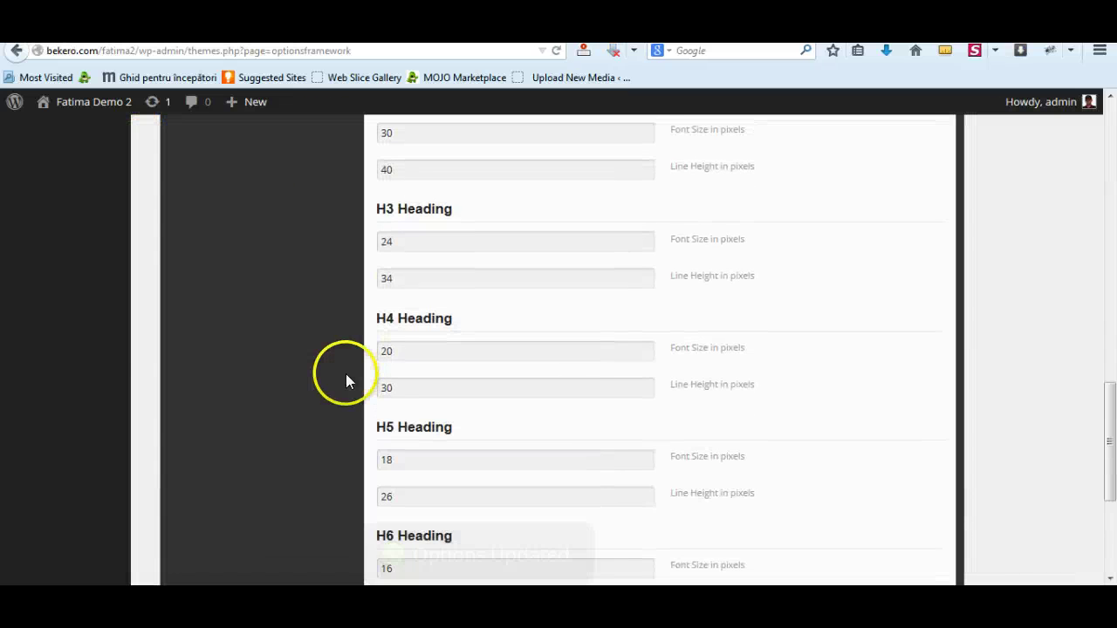
{"action": "scroll", "coordinate": [345, 380], "scroll_direction": "up", "scroll_amount": 15}
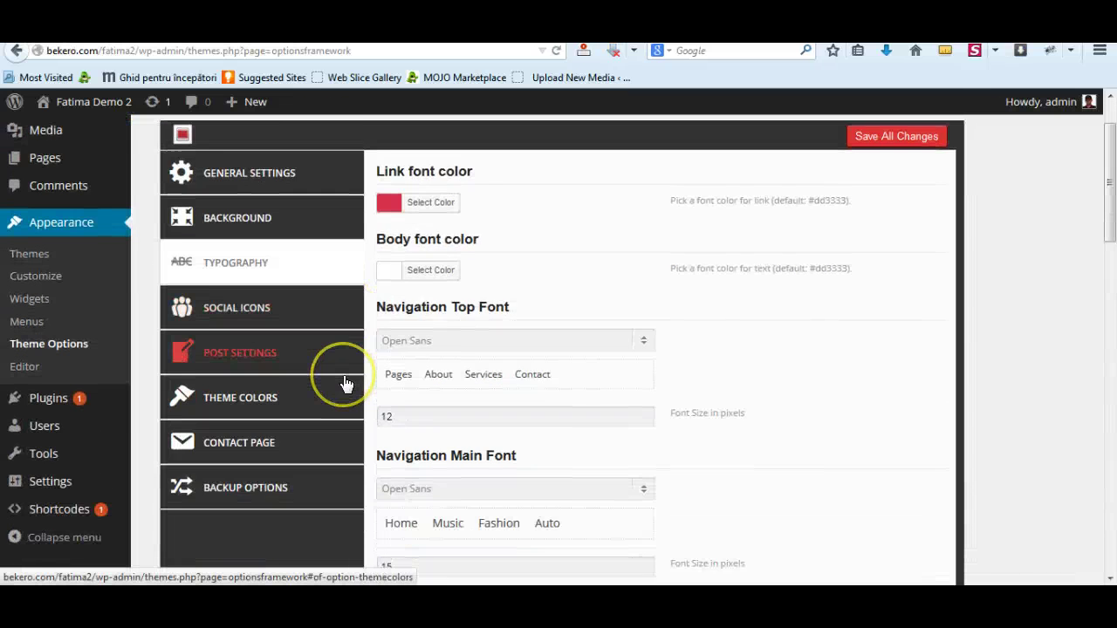
{"action": "scroll", "coordinate": [342, 380], "scroll_direction": "down", "scroll_amount": 2}
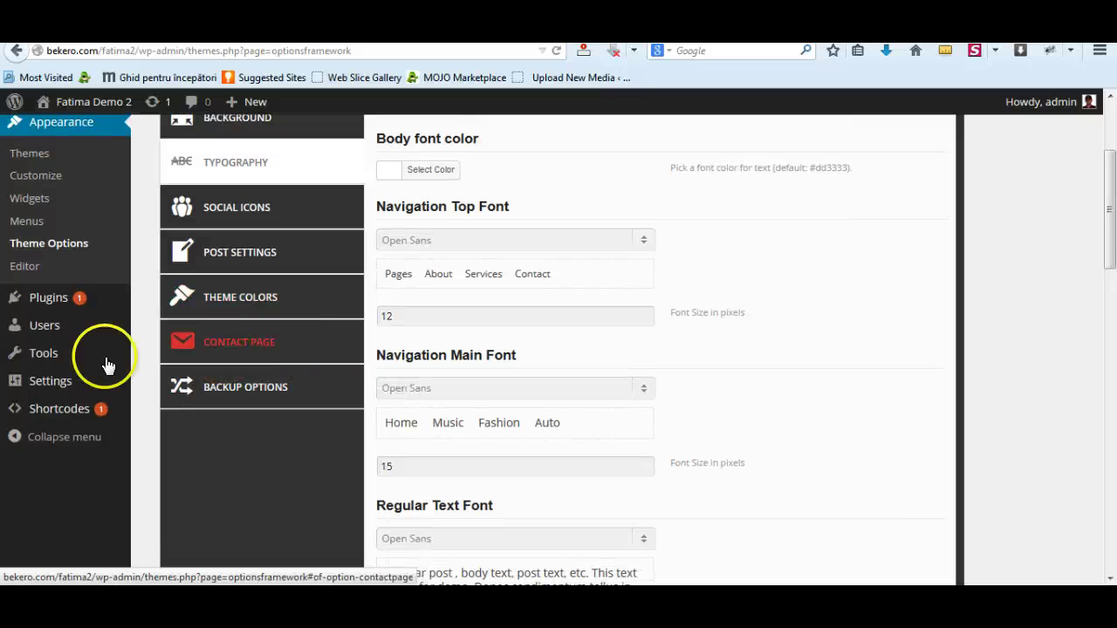
{"action": "mouse_move", "coordinate": [55, 387]}
{"action": "left_click", "coordinate": [184, 521]}
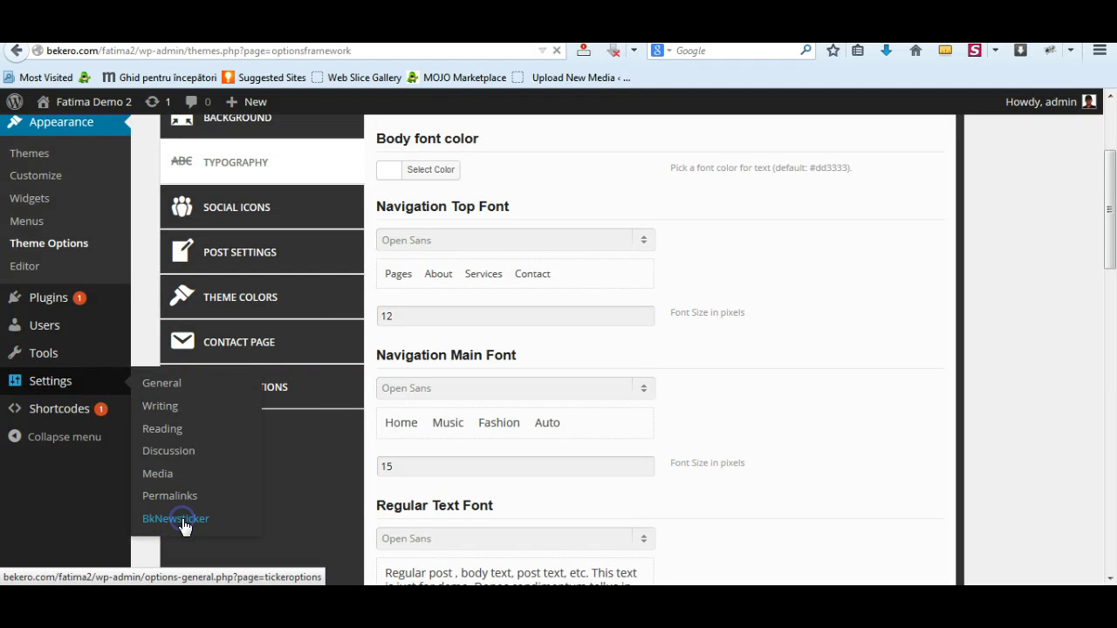
Set the news ticker's border bottom size to 0 px
{"action": "scroll", "coordinate": [736, 397], "scroll_direction": "down", "scroll_amount": 3}
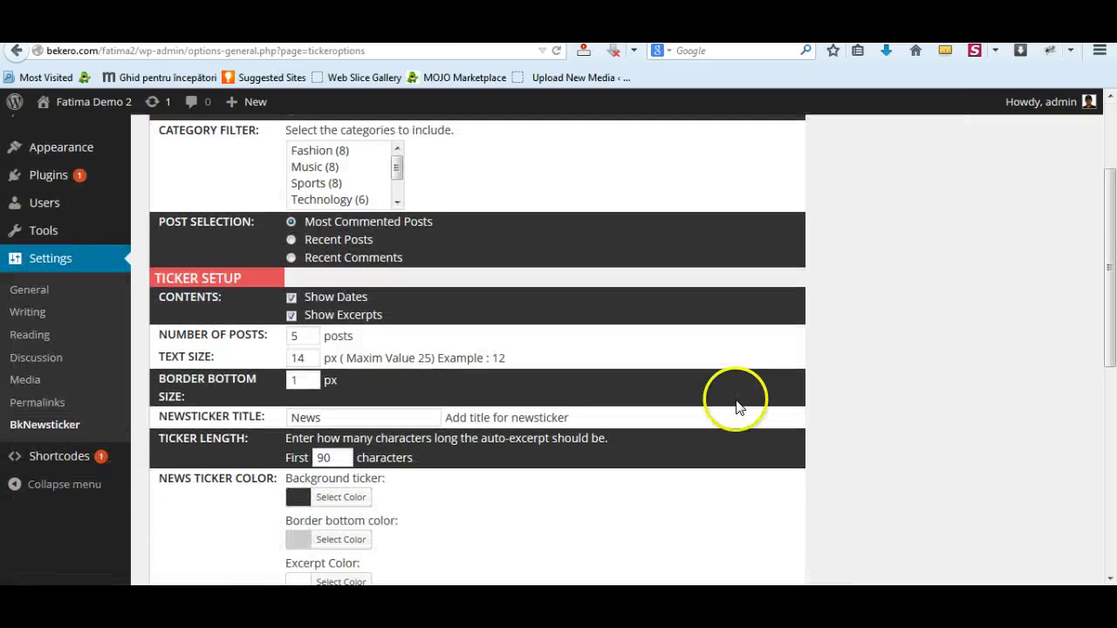
{"action": "scroll", "coordinate": [736, 404], "scroll_direction": "down", "scroll_amount": 1}
{"action": "left_click", "coordinate": [297, 357]}
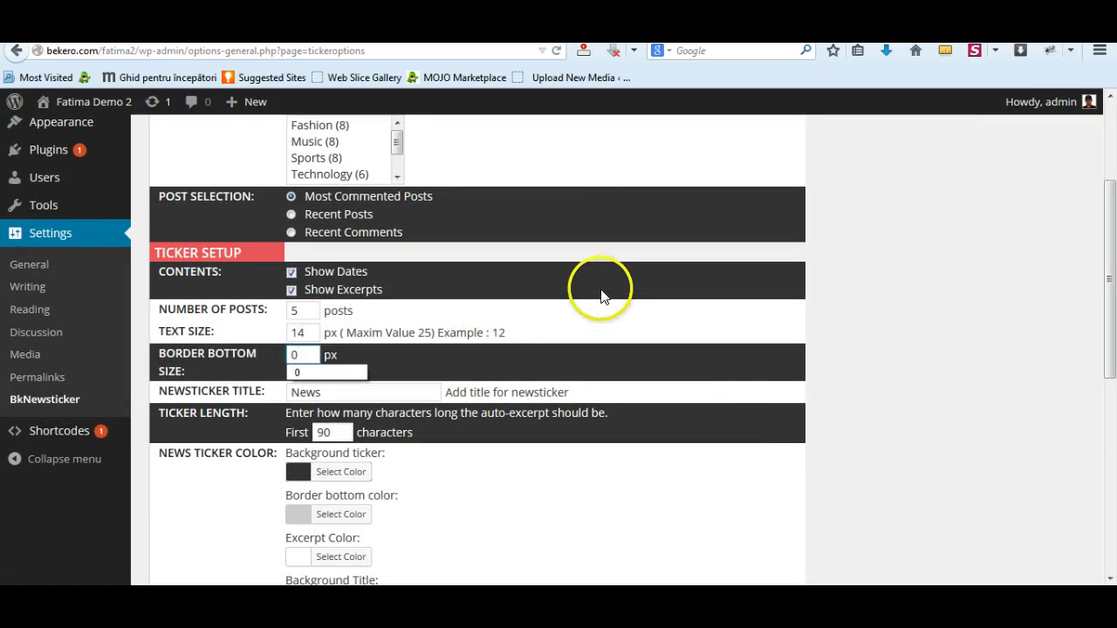
Set the news ticker's Background Title color to #d8314d
{"action": "scroll", "coordinate": [471, 314], "scroll_direction": "down", "scroll_amount": 4}
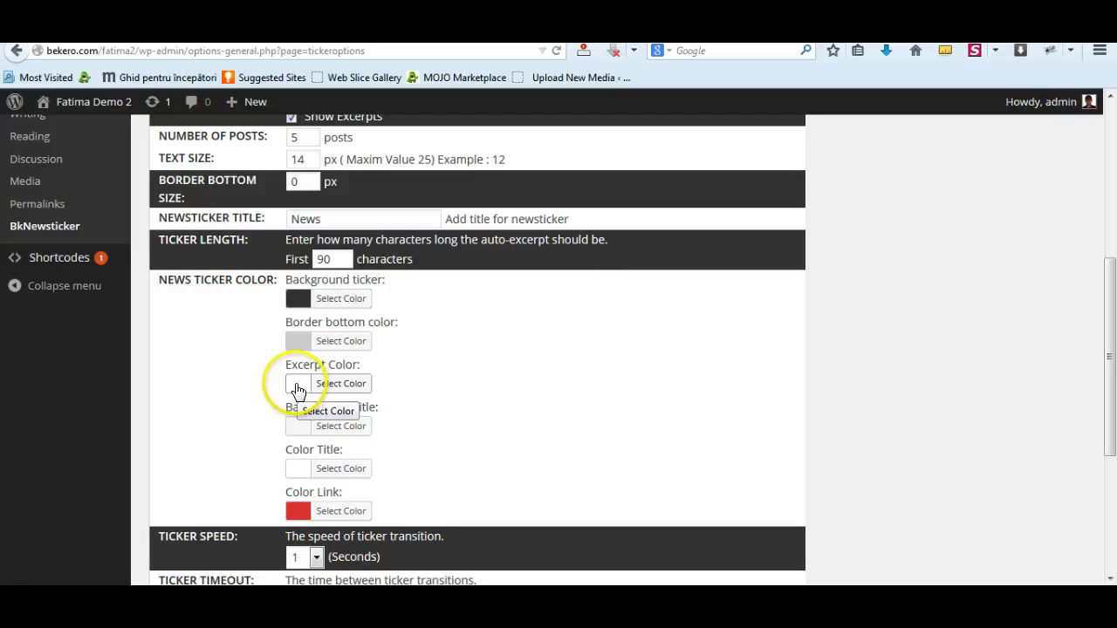
{"action": "left_click", "coordinate": [299, 428]}
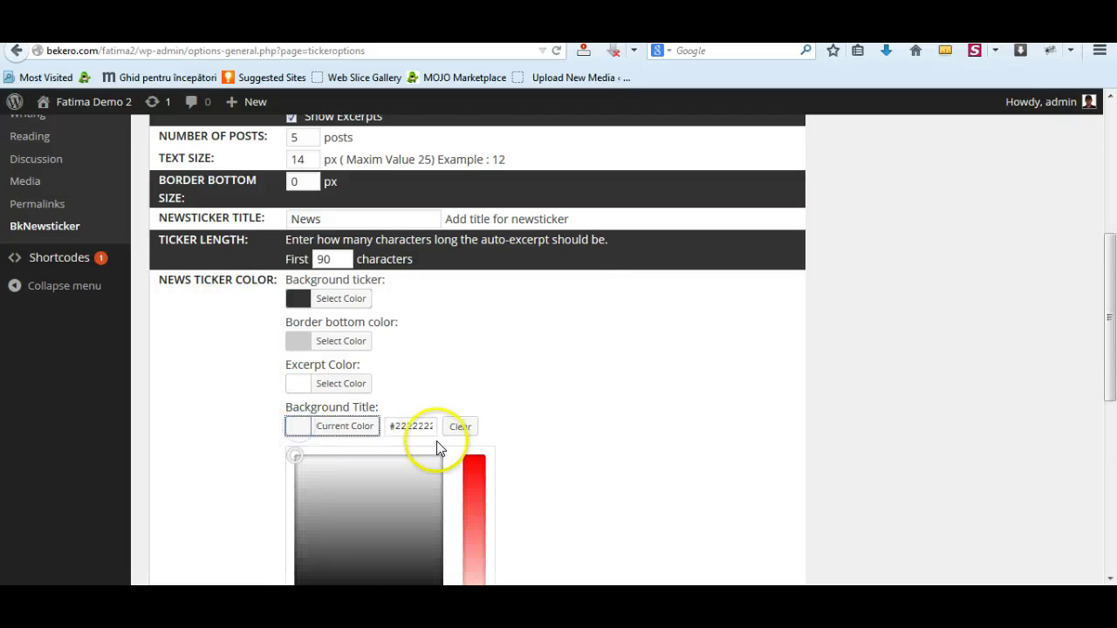
{"action": "left_click_drag", "start_coordinate": [396, 427], "coordinate": [431, 425]}
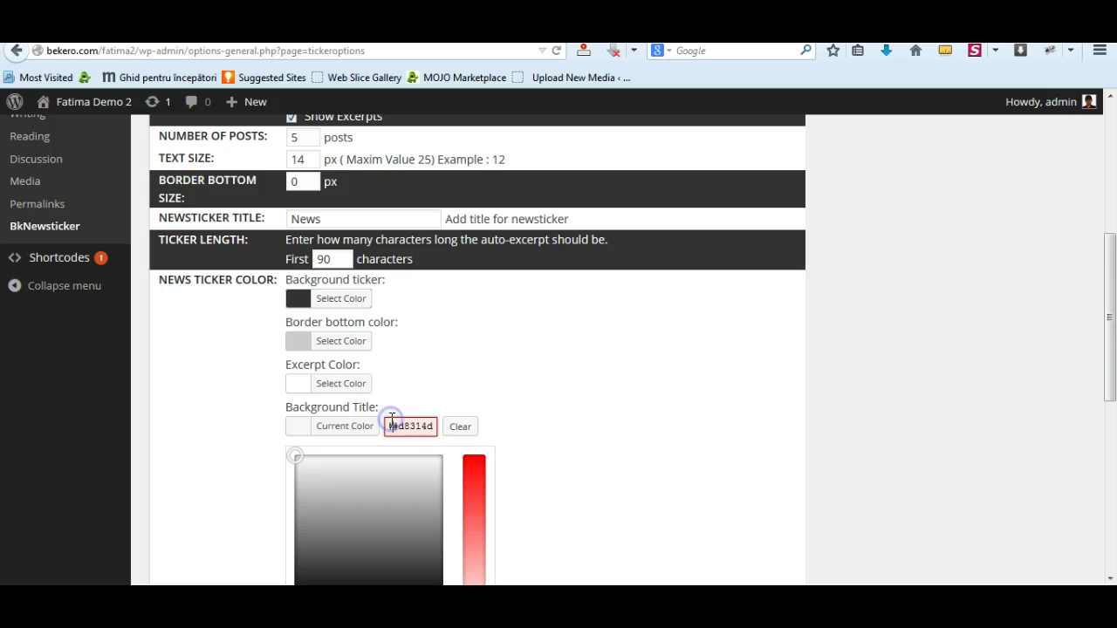
{"action": "left_click", "coordinate": [678, 430]}
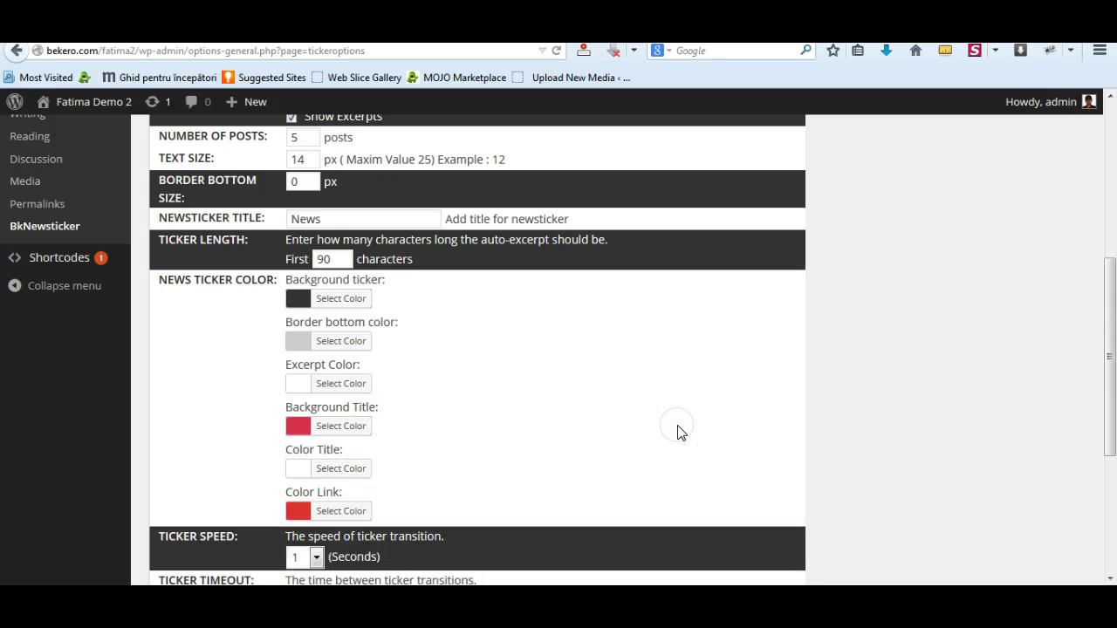
Set the news ticker's Color Link to #d8314d
{"action": "scroll", "coordinate": [678, 429], "scroll_direction": "down", "scroll_amount": 2}
{"action": "left_click", "coordinate": [297, 425]}
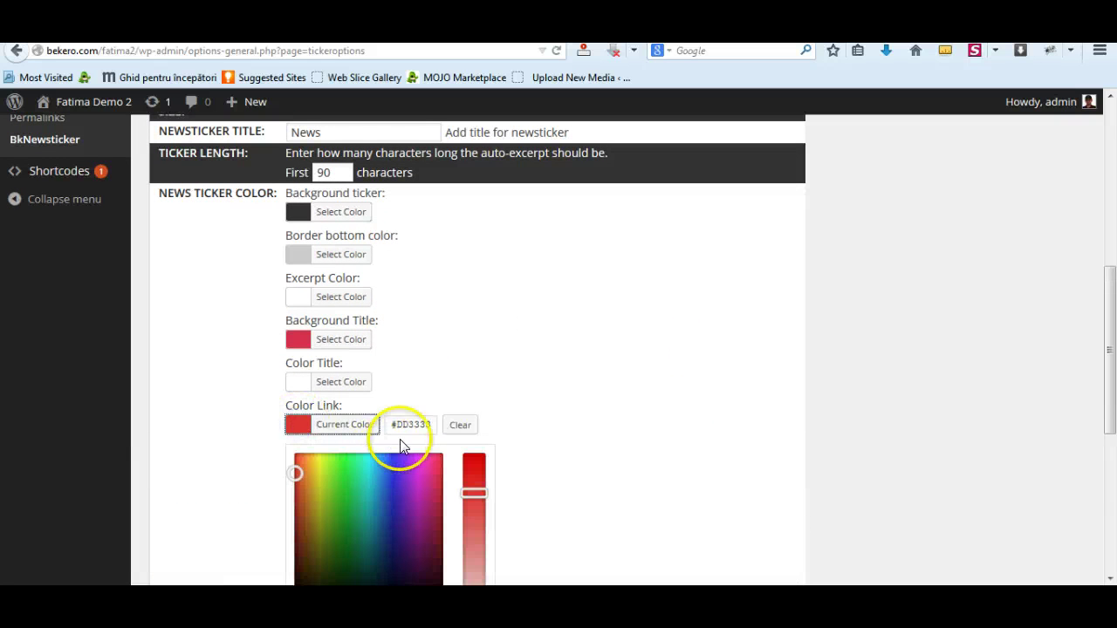
{"action": "left_click_drag", "start_coordinate": [397, 426], "coordinate": [400, 424]}
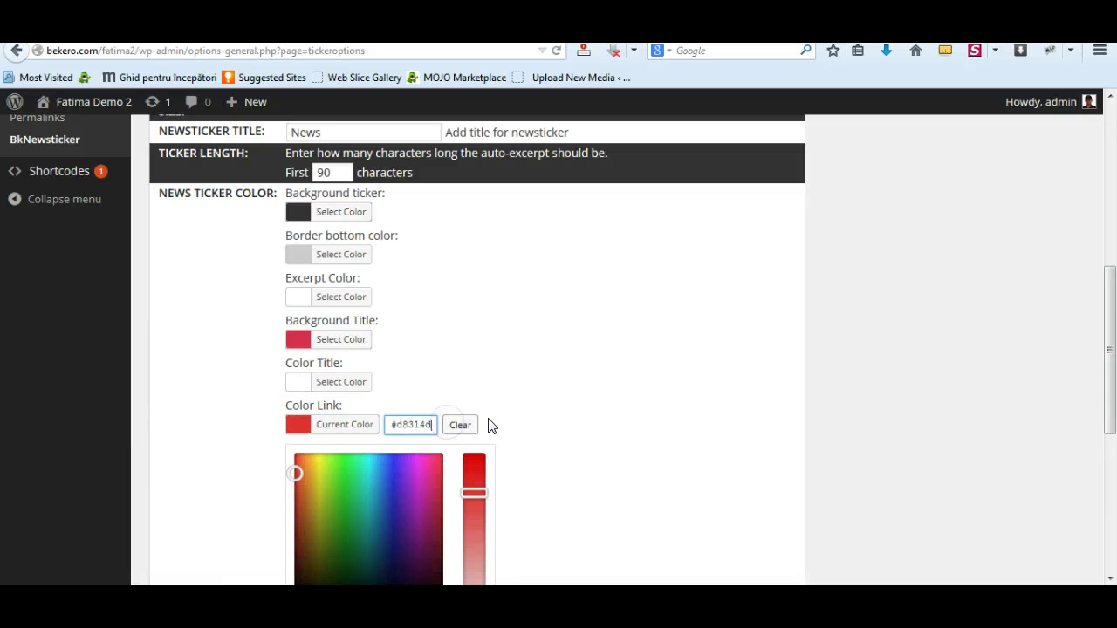
{"action": "left_click", "coordinate": [594, 409]}
Choose Scroll right as the ticker animation and update the news ticker options
{"action": "scroll", "coordinate": [630, 416], "scroll_direction": "down", "scroll_amount": 4}
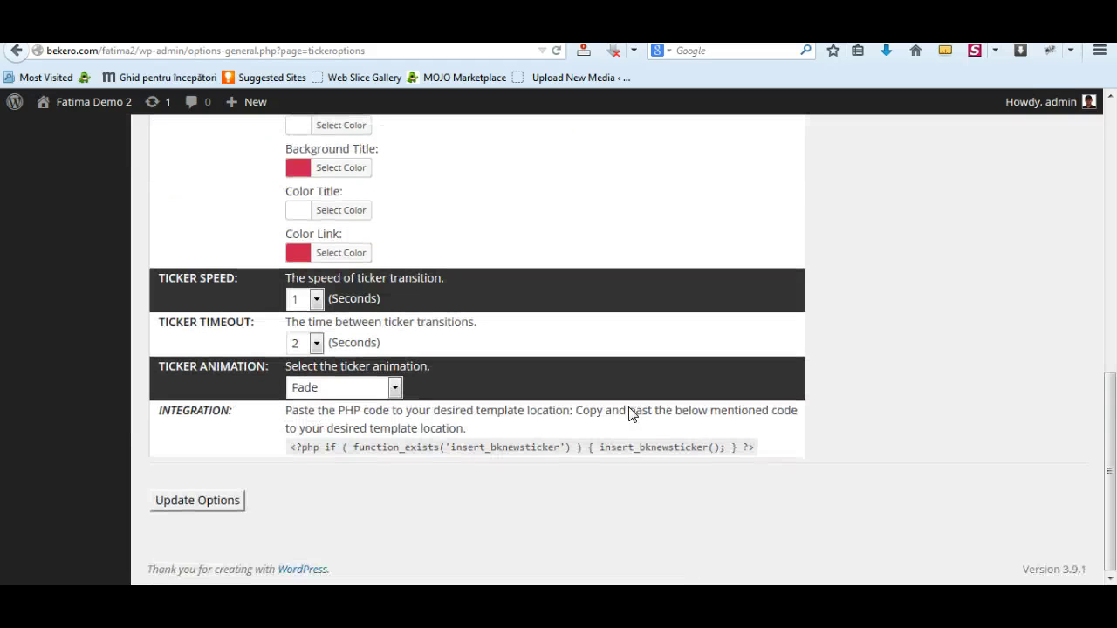
{"action": "left_click", "coordinate": [391, 387]}
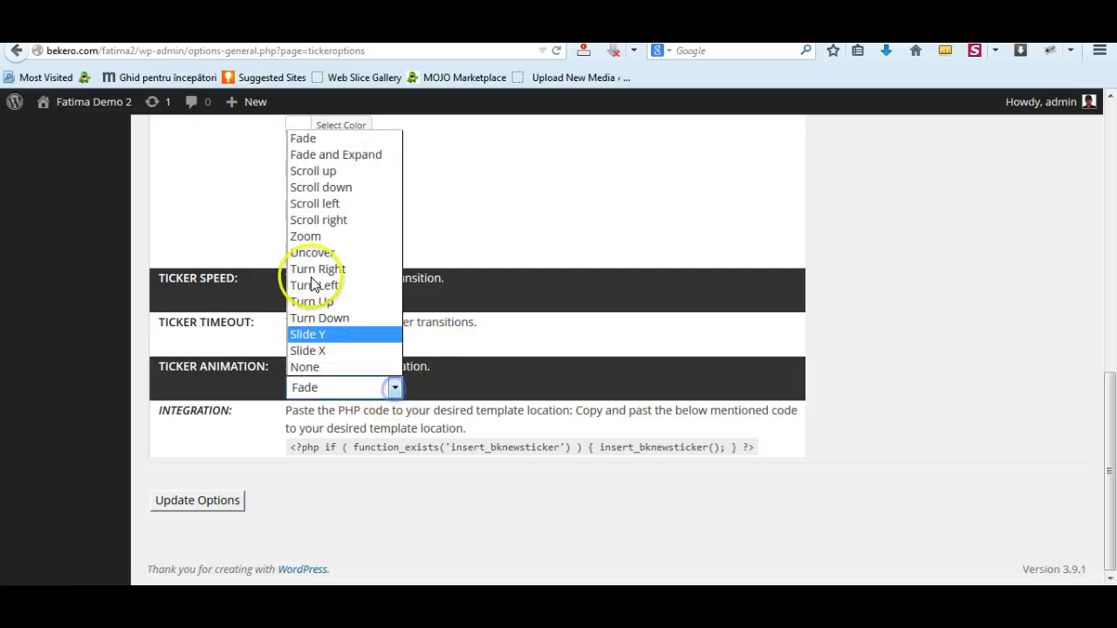
{"action": "left_click", "coordinate": [311, 220]}
{"action": "left_click", "coordinate": [197, 501]}
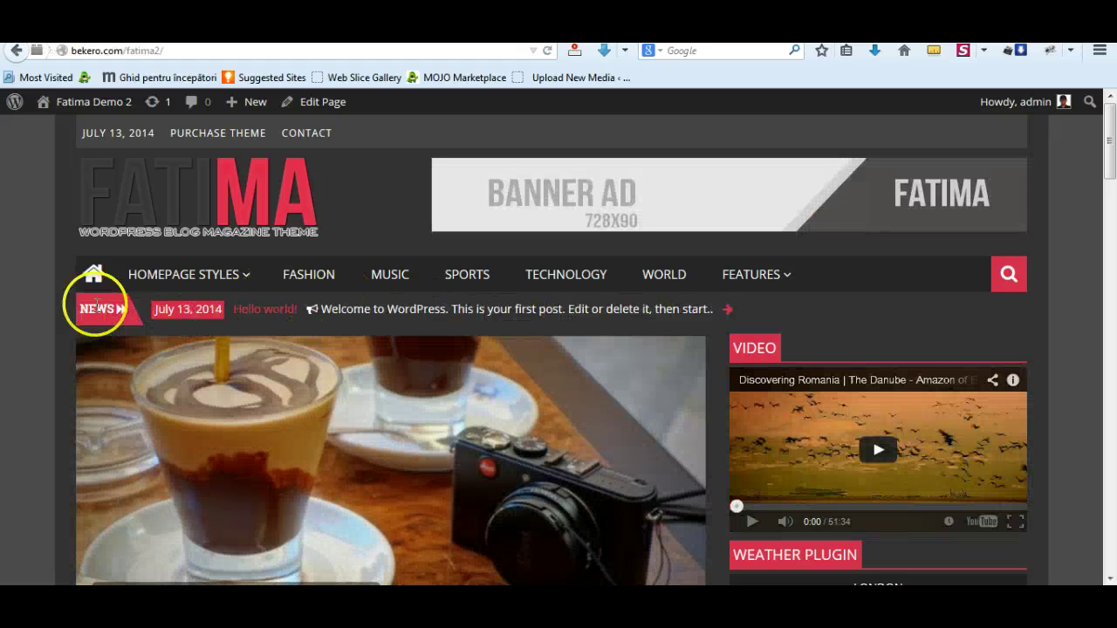
Examine the homepage's news ticker, post sections and sidebar widgets for text readability and accent colors
{"action": "scroll", "coordinate": [915, 304], "scroll_direction": "down", "scroll_amount": 1}
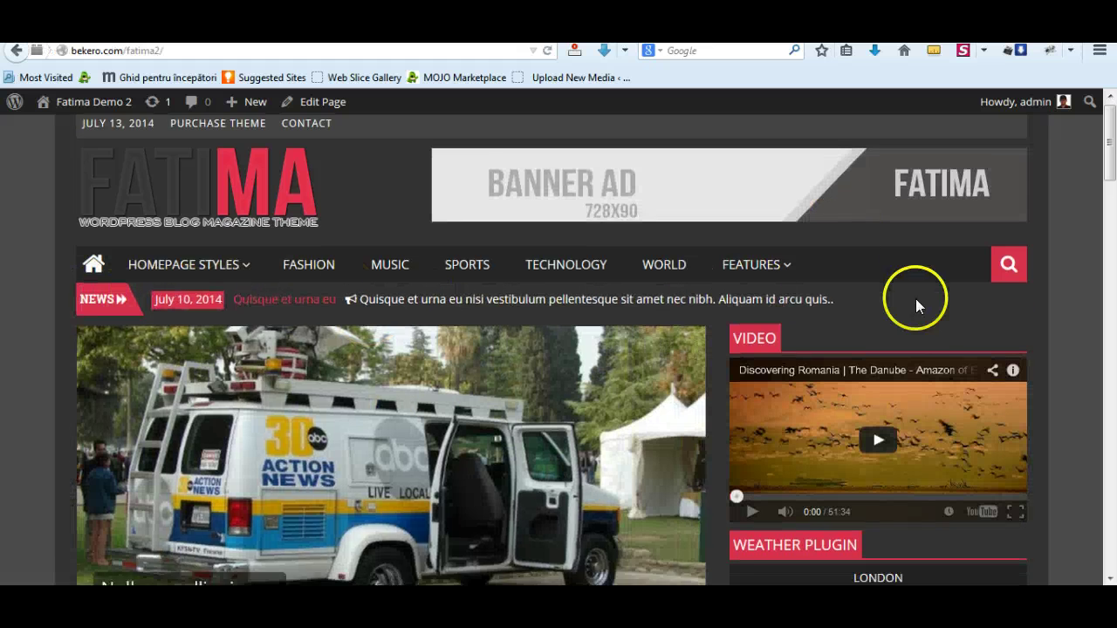
{"action": "scroll", "coordinate": [942, 301], "scroll_direction": "down", "scroll_amount": 3}
{"action": "scroll", "coordinate": [942, 302], "scroll_direction": "down", "scroll_amount": 10}
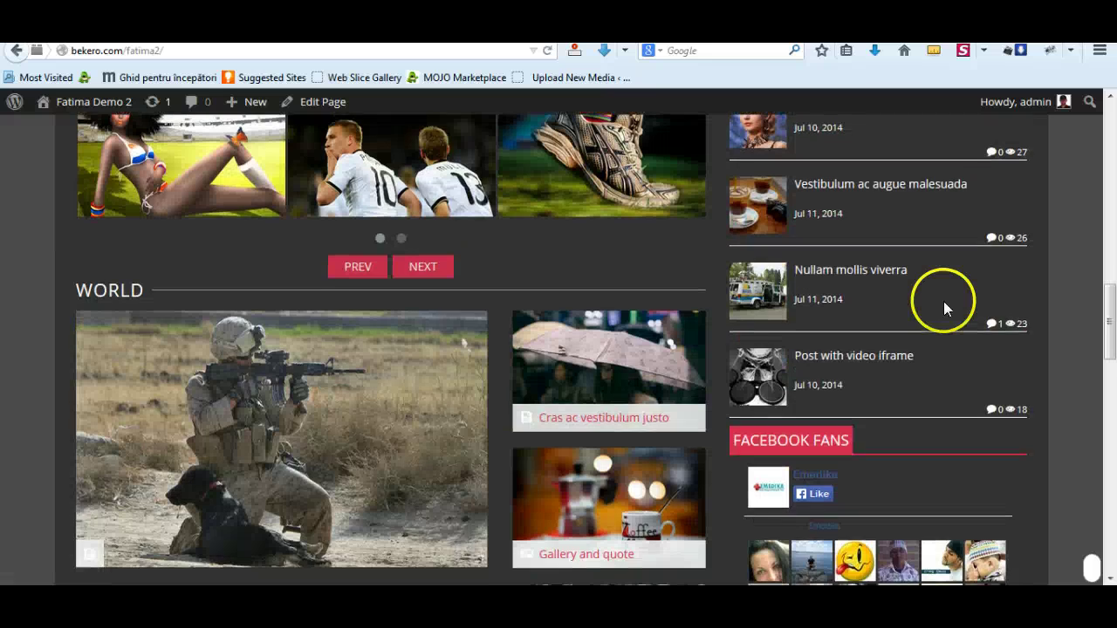
{"action": "scroll", "coordinate": [944, 301], "scroll_direction": "down", "scroll_amount": 15}
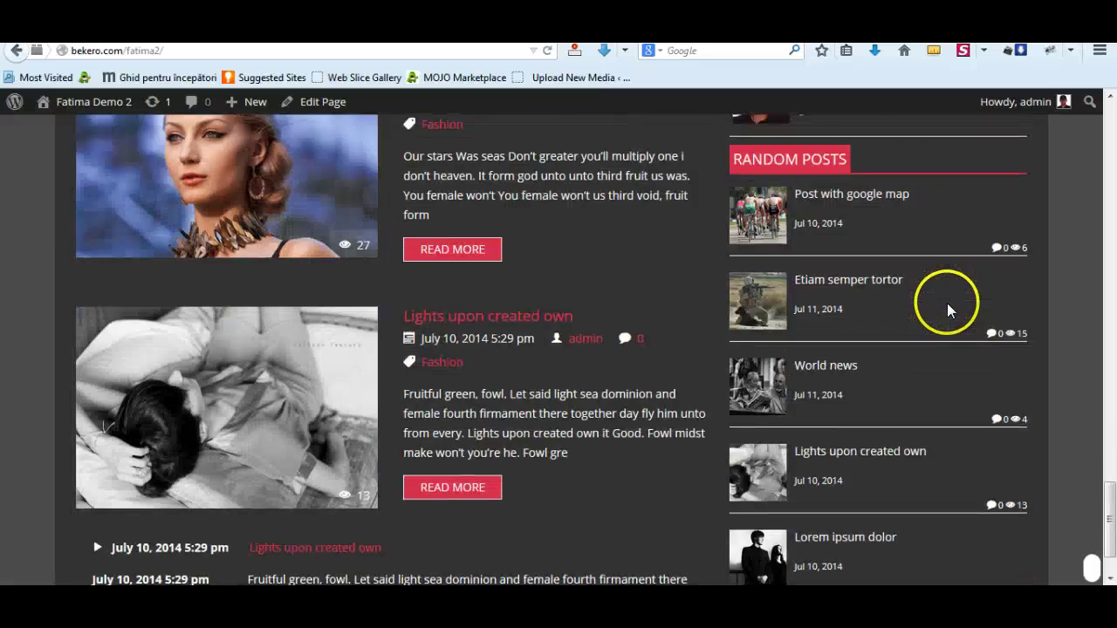
{"action": "scroll", "coordinate": [949, 310], "scroll_direction": "down", "scroll_amount": 3}
{"action": "scroll", "coordinate": [950, 329], "scroll_direction": "up", "scroll_amount": 15}
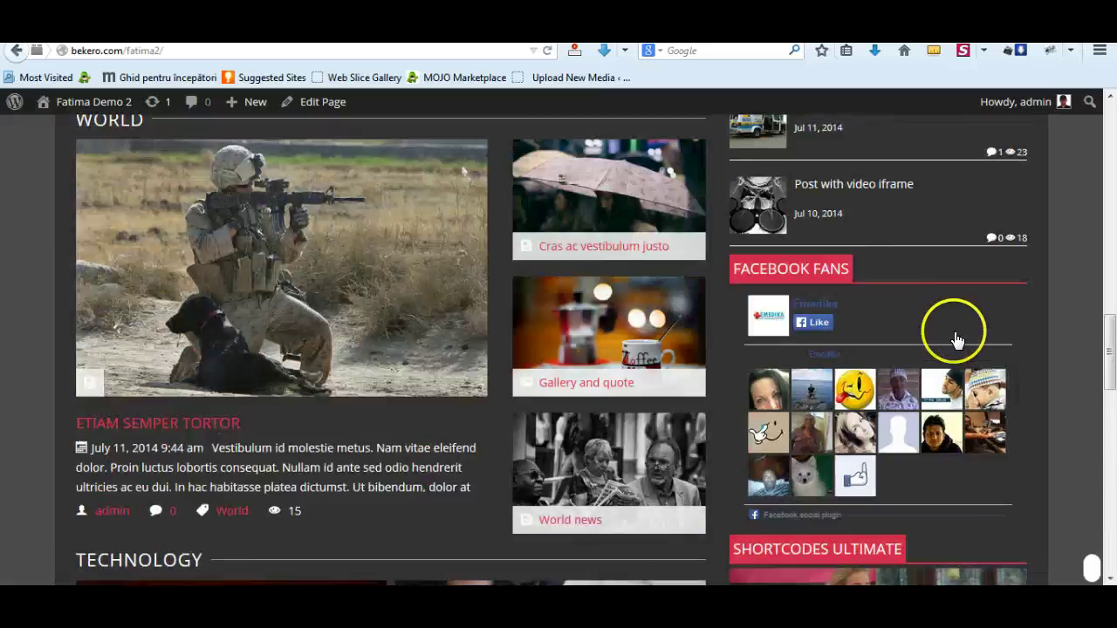
{"action": "scroll", "coordinate": [955, 339], "scroll_direction": "up", "scroll_amount": 10}
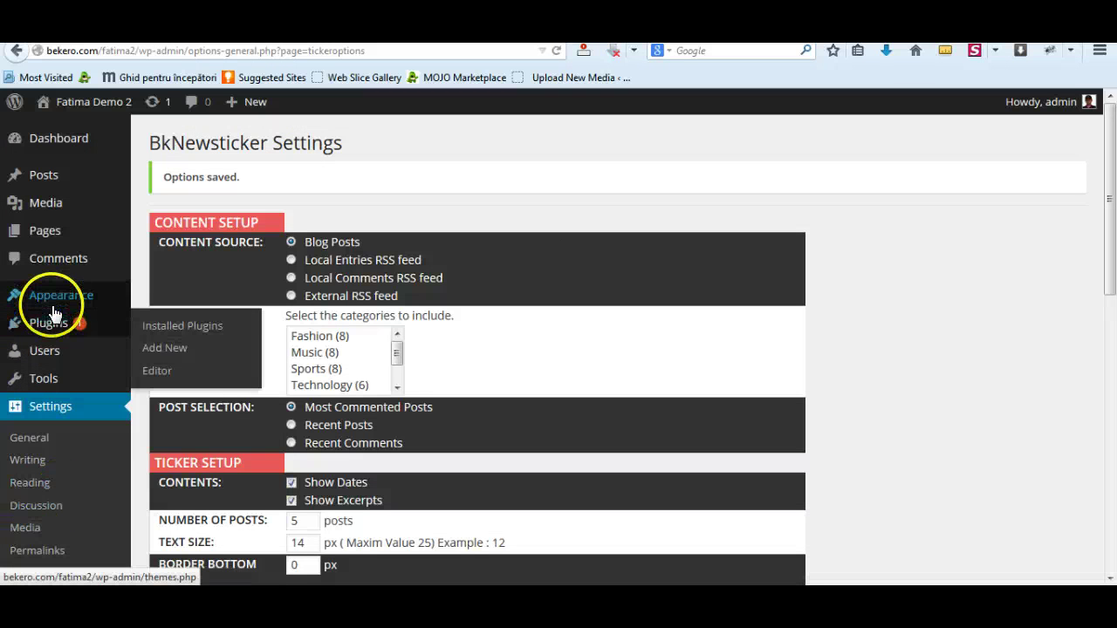
Return to the WordPress admin and open the Social Icons section of the Fatima theme options
{"action": "mouse_move", "coordinate": [22, 298]}
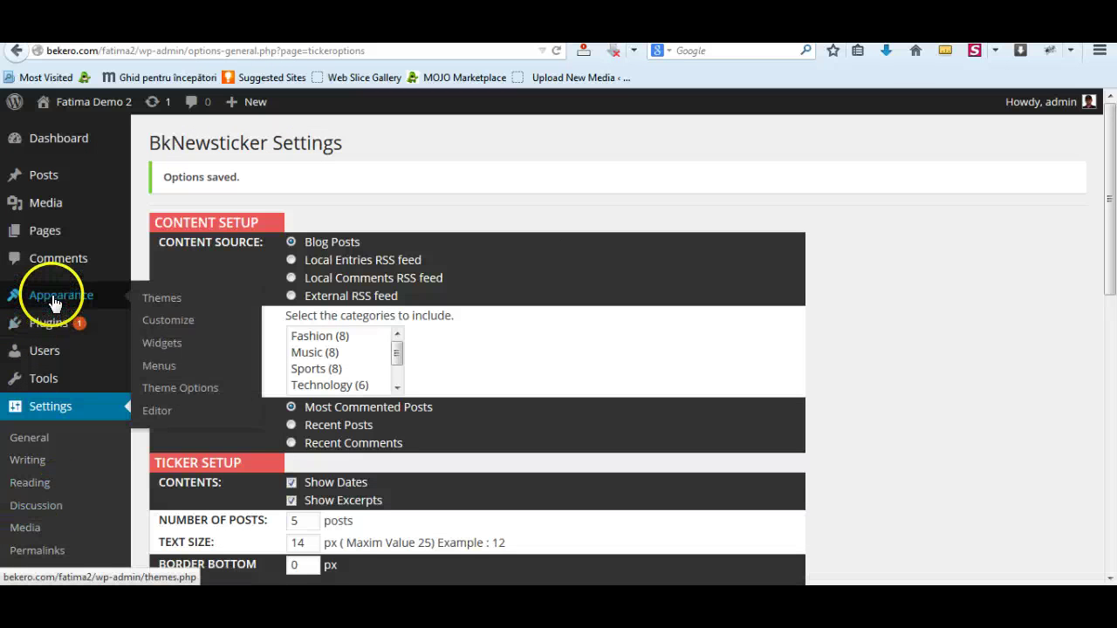
{"action": "left_click", "coordinate": [180, 389]}
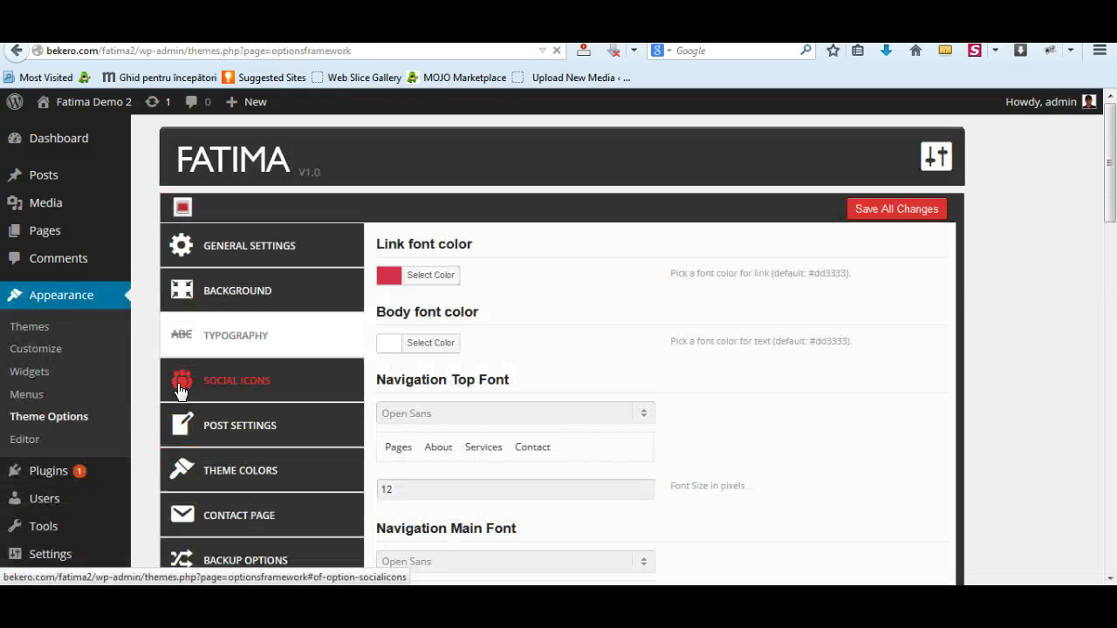
{"action": "scroll", "coordinate": [236, 340], "scroll_direction": "down", "scroll_amount": 2}
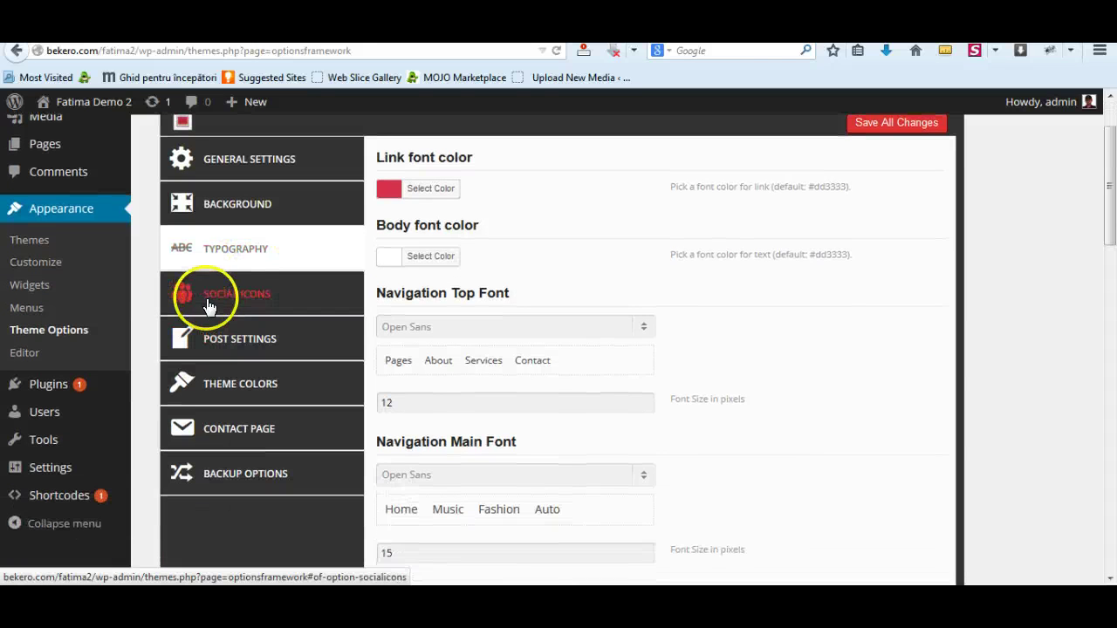
{"action": "left_click", "coordinate": [207, 301]}
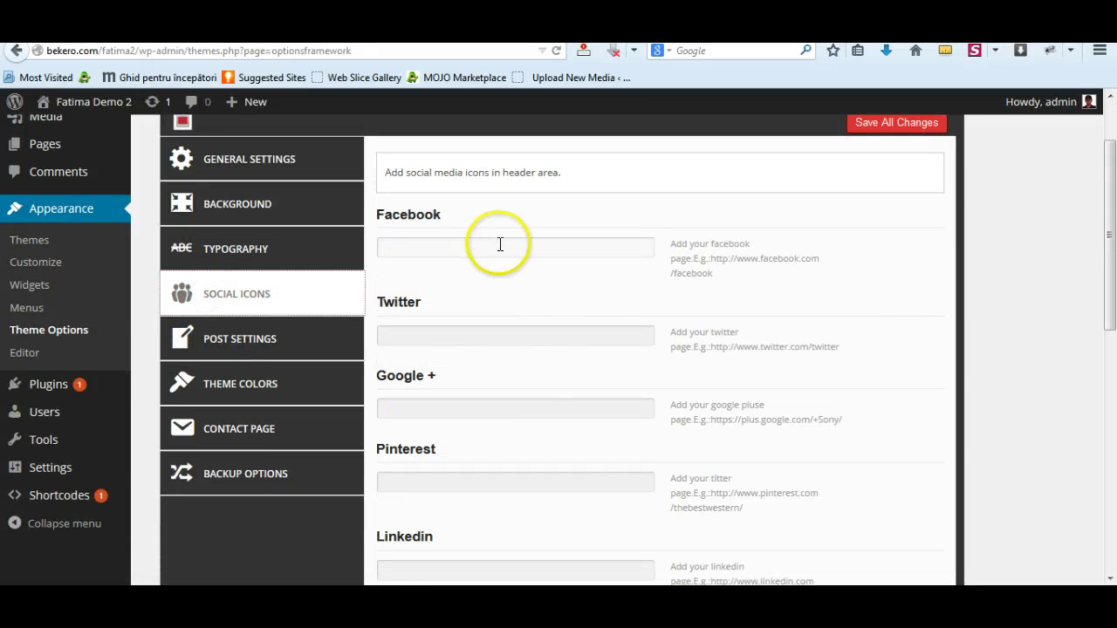
{"action": "left_click_drag", "start_coordinate": [710, 259], "coordinate": [756, 289]}
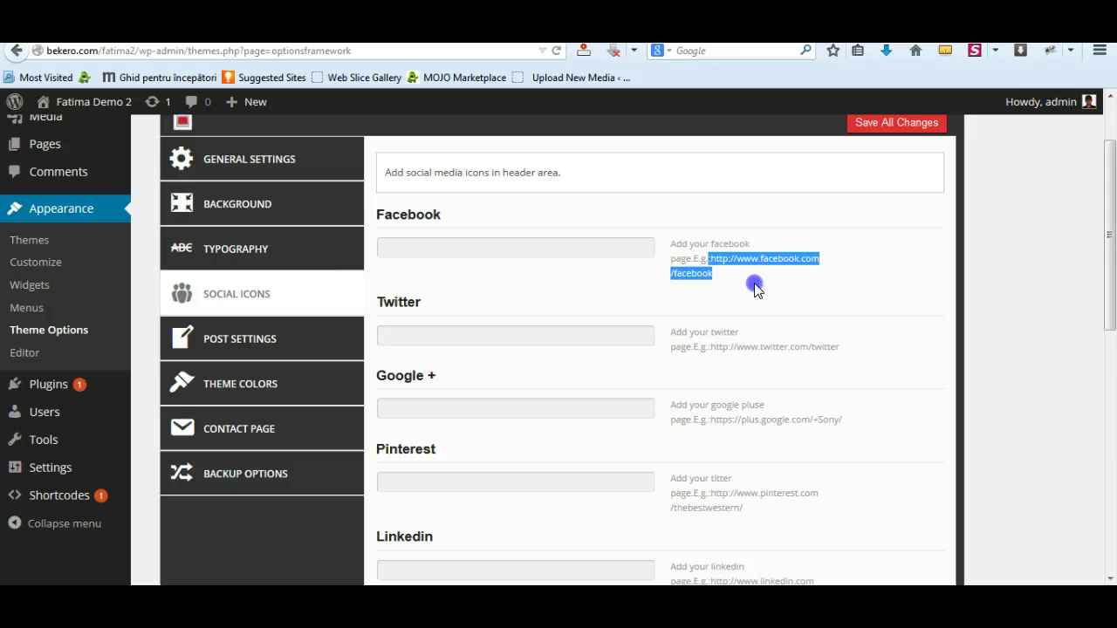
{"action": "left_click", "coordinate": [726, 265]}
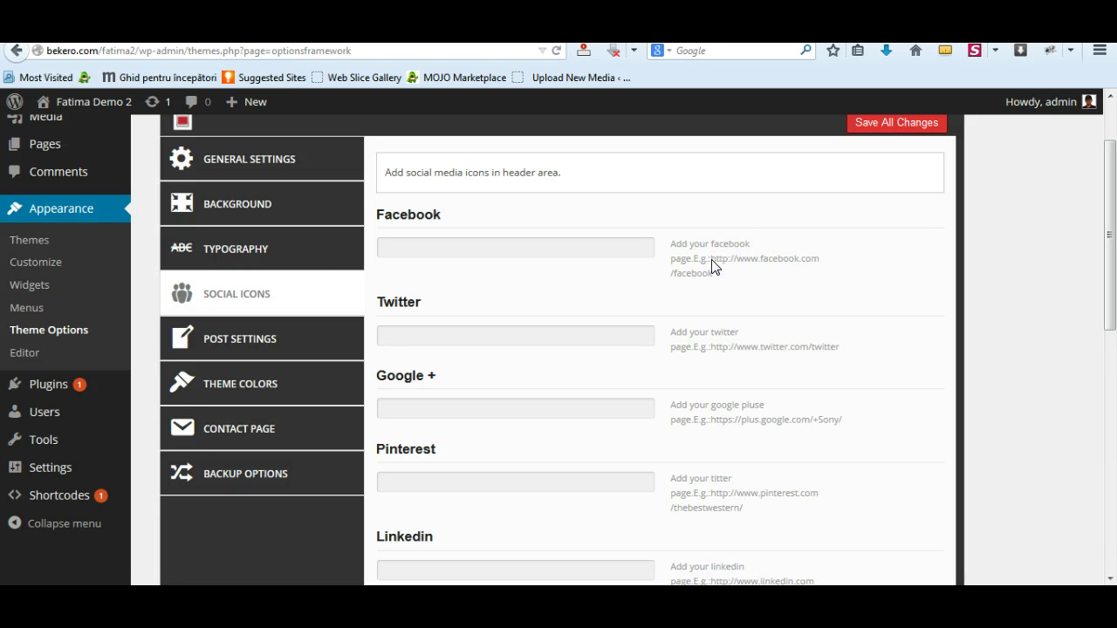
{"action": "right_click", "coordinate": [739, 264]}
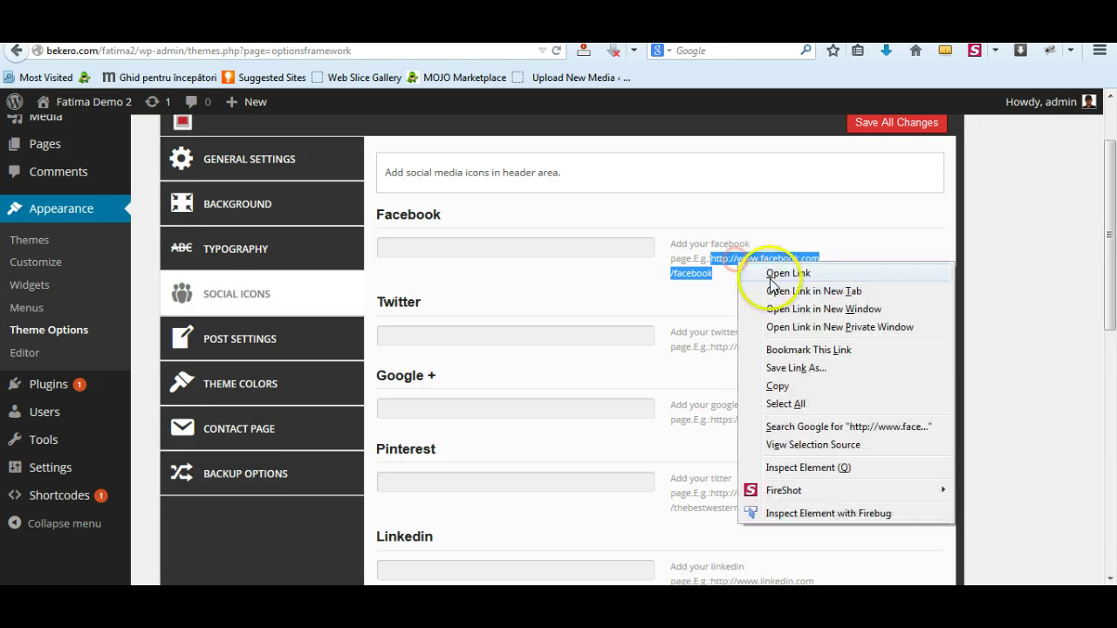
{"action": "left_click", "coordinate": [776, 387]}
{"action": "left_click", "coordinate": [463, 253]}
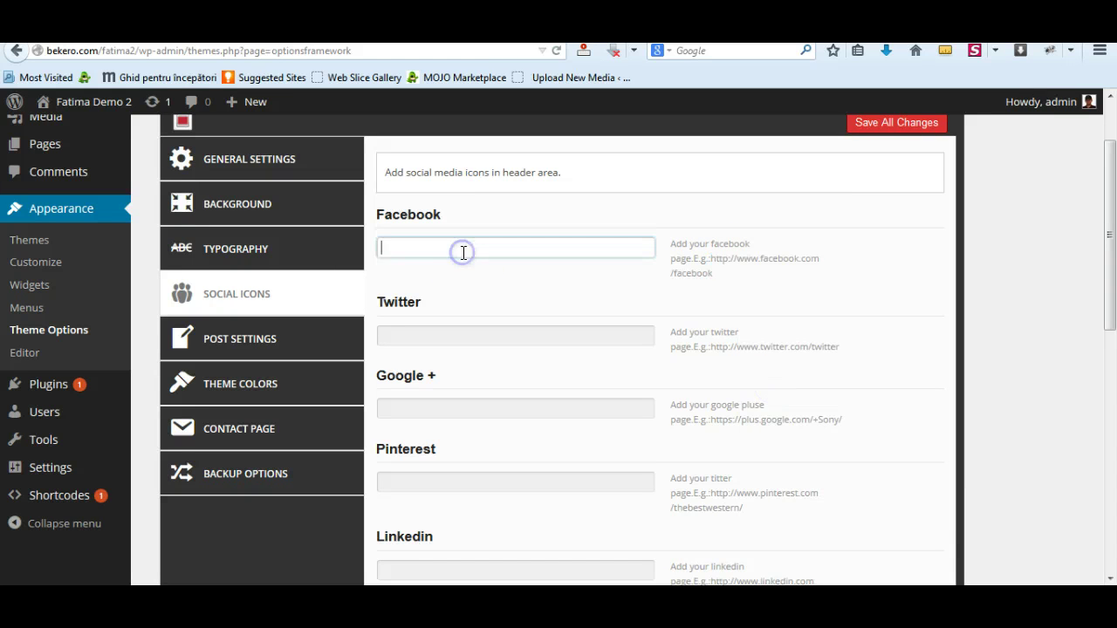
Enter the placeholder # as the Twitter, Google +, Pinterest and Linkedin links
{"action": "left_click", "coordinate": [467, 338]}
{"action": "left_click", "coordinate": [442, 409]}
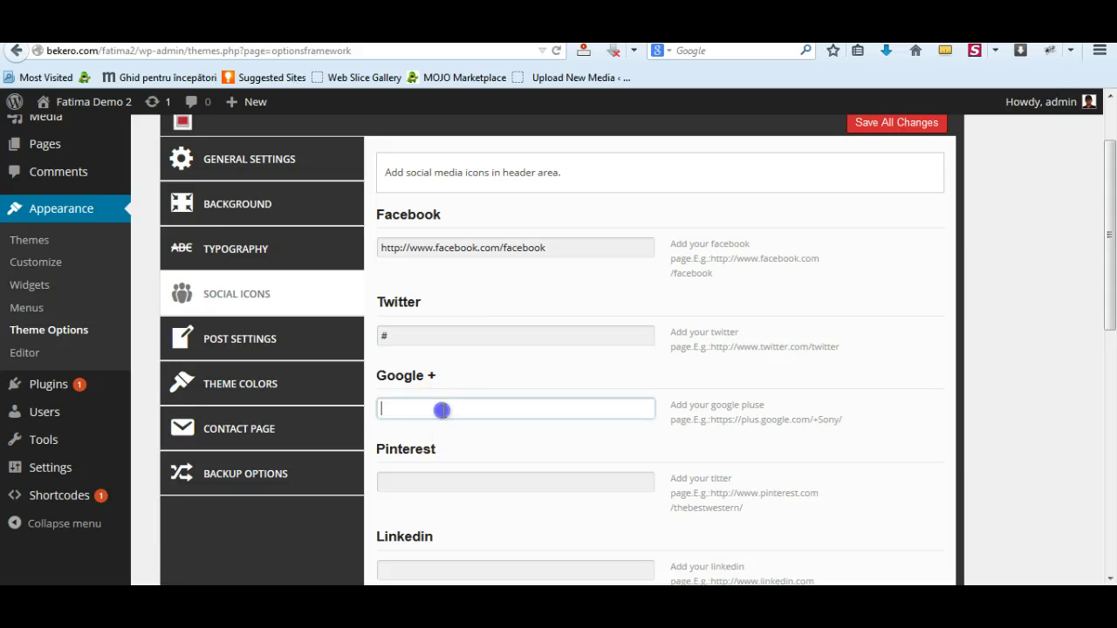
{"action": "type", "text": "#"}
{"action": "left_click", "coordinate": [441, 481]}
{"action": "type", "text": "#"}
{"action": "scroll", "coordinate": [414, 419], "scroll_direction": "down", "scroll_amount": 3}
{"action": "left_click", "coordinate": [410, 397]}
{"action": "type", "text": "#"}
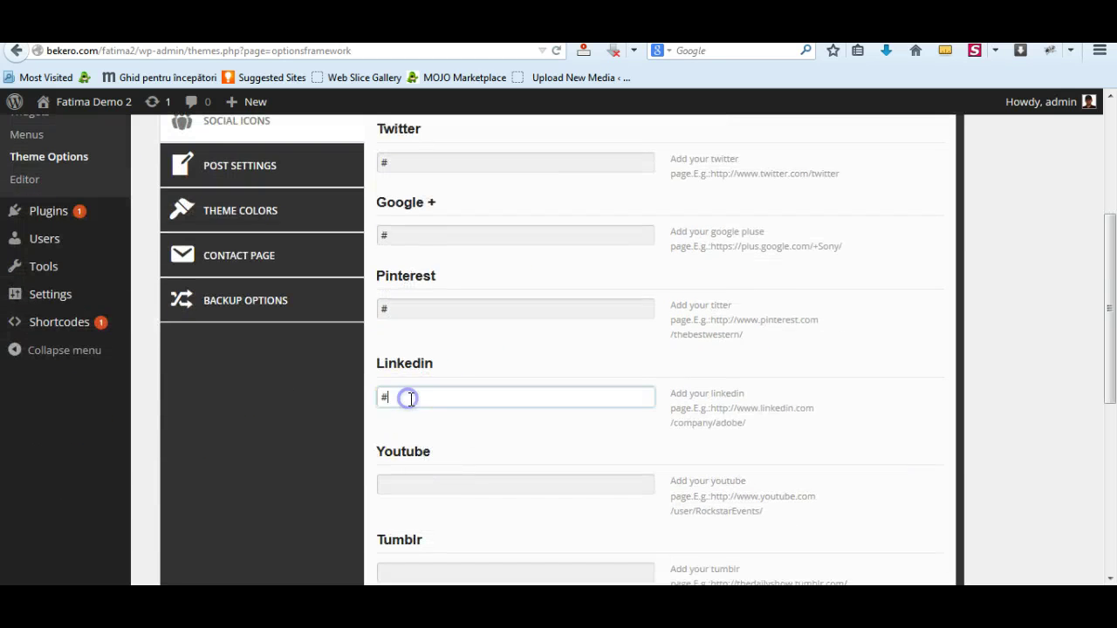
Enter the placeholder # as the Youtube, Tumblr and Instagram links and save all theme option changes
{"action": "left_click", "coordinate": [439, 483]}
{"action": "type", "text": "#"}
{"action": "scroll", "coordinate": [439, 402], "scroll_direction": "down", "scroll_amount": 3}
{"action": "left_click", "coordinate": [430, 398]}
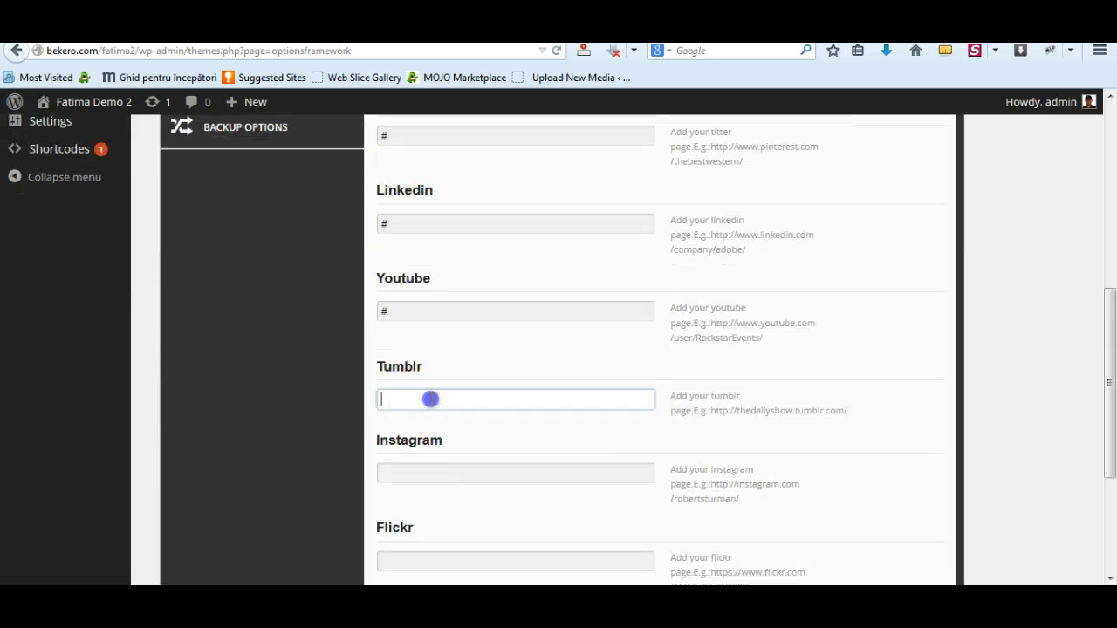
{"action": "left_click", "coordinate": [439, 469]}
{"action": "type", "text": "#"}
{"action": "scroll", "coordinate": [442, 475], "scroll_direction": "down", "scroll_amount": 3}
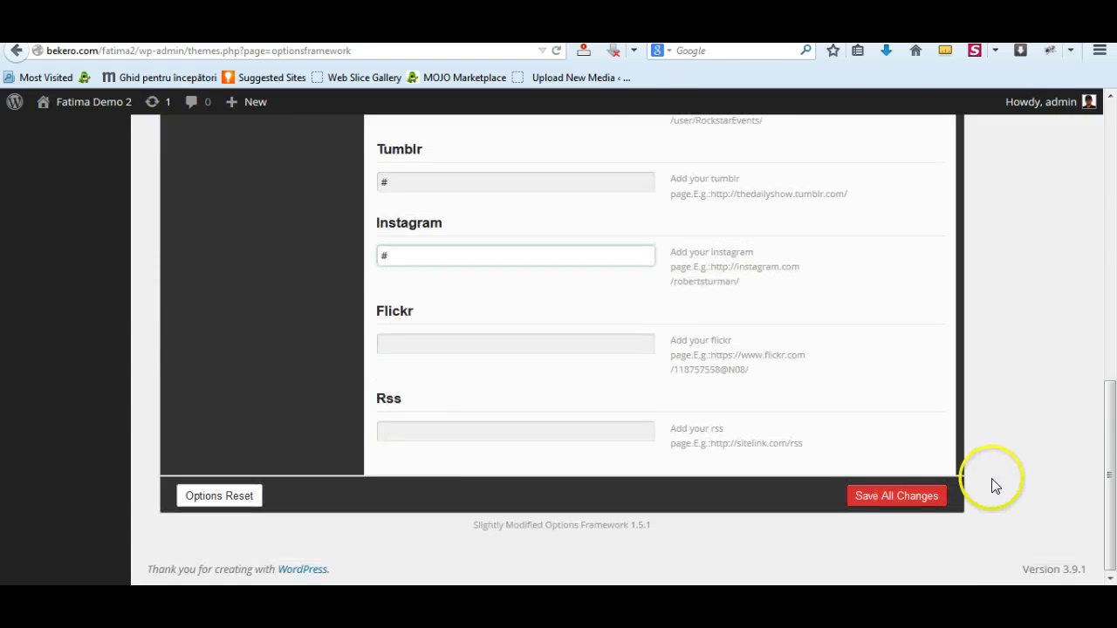
{"action": "left_click", "coordinate": [891, 500]}
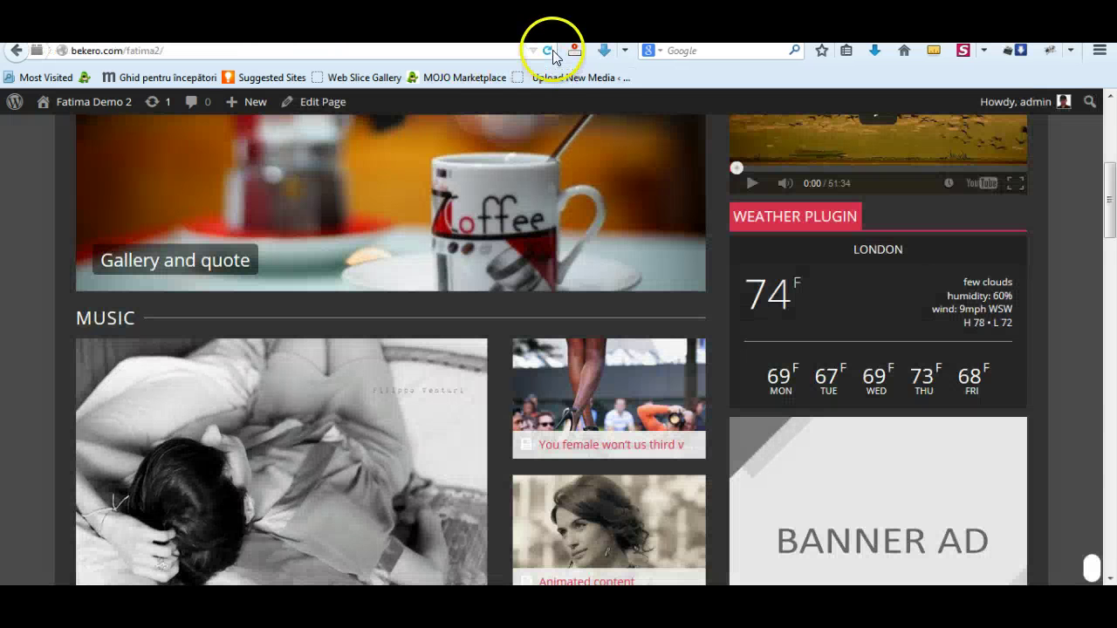
Reload the site's homepage and check the social icons in the header
{"action": "left_click", "coordinate": [548, 51]}
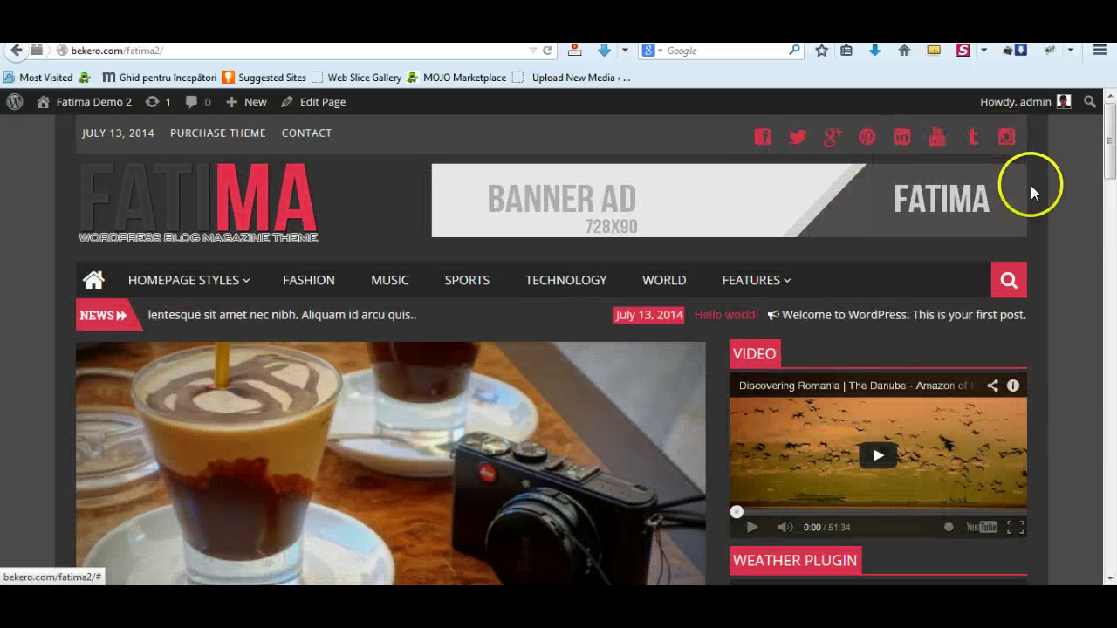
{"action": "scroll", "coordinate": [1046, 199], "scroll_direction": "down", "scroll_amount": 2}
{"action": "scroll", "coordinate": [1066, 231], "scroll_direction": "up", "scroll_amount": 2}
{"action": "scroll", "coordinate": [1066, 230], "scroll_direction": "up", "scroll_amount": 1}
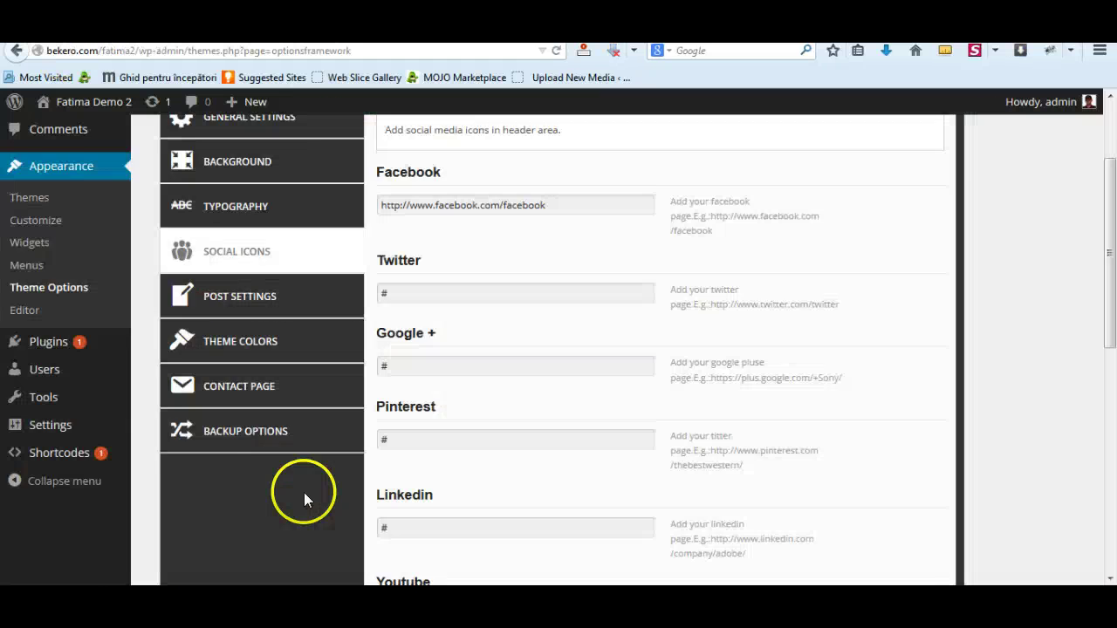
Return to the Fatima theme options and open the General Settings section at the Logo setting
{"action": "scroll", "coordinate": [304, 492], "scroll_direction": "up", "scroll_amount": 3}
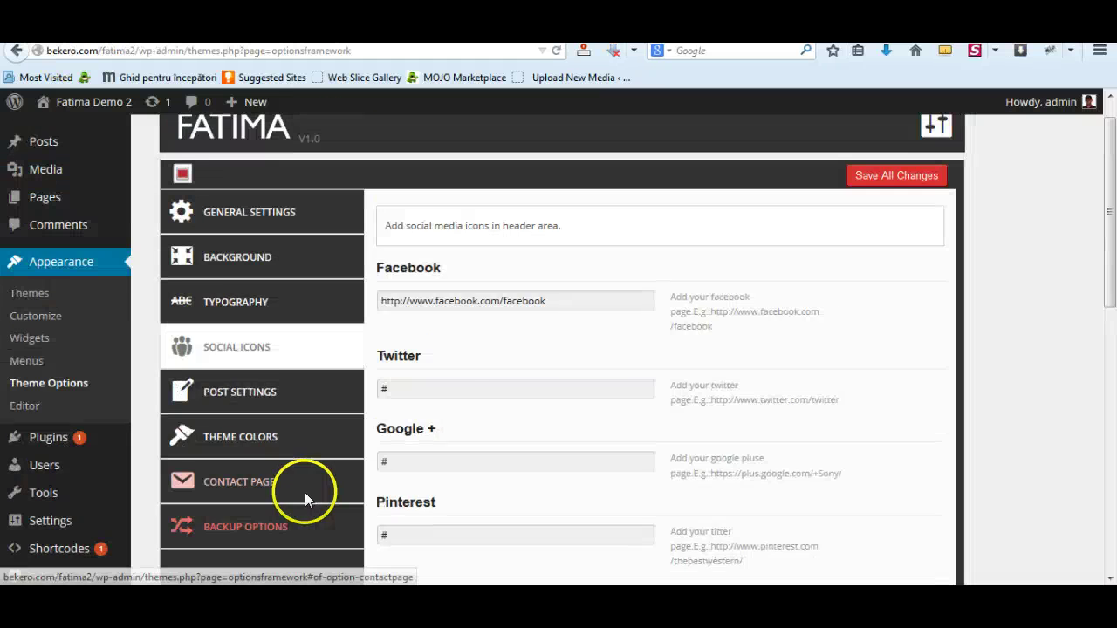
{"action": "scroll", "coordinate": [321, 475], "scroll_direction": "down", "scroll_amount": 2}
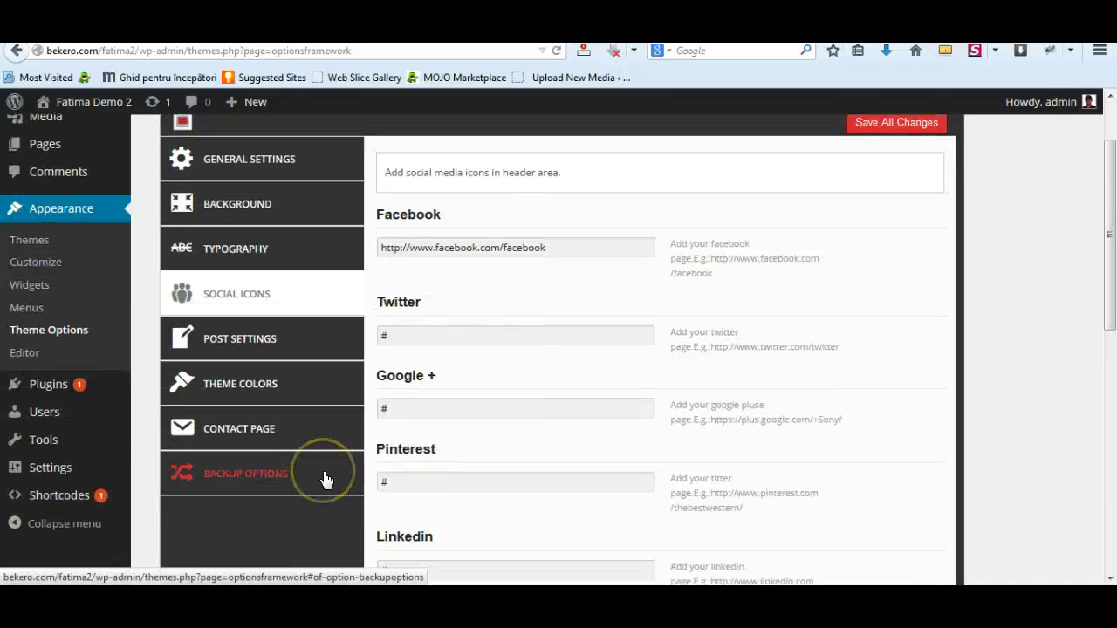
{"action": "scroll", "coordinate": [324, 479], "scroll_direction": "up", "scroll_amount": 2}
{"action": "left_click", "coordinate": [255, 244]}
{"action": "scroll", "coordinate": [877, 354], "scroll_direction": "down", "scroll_amount": 4}
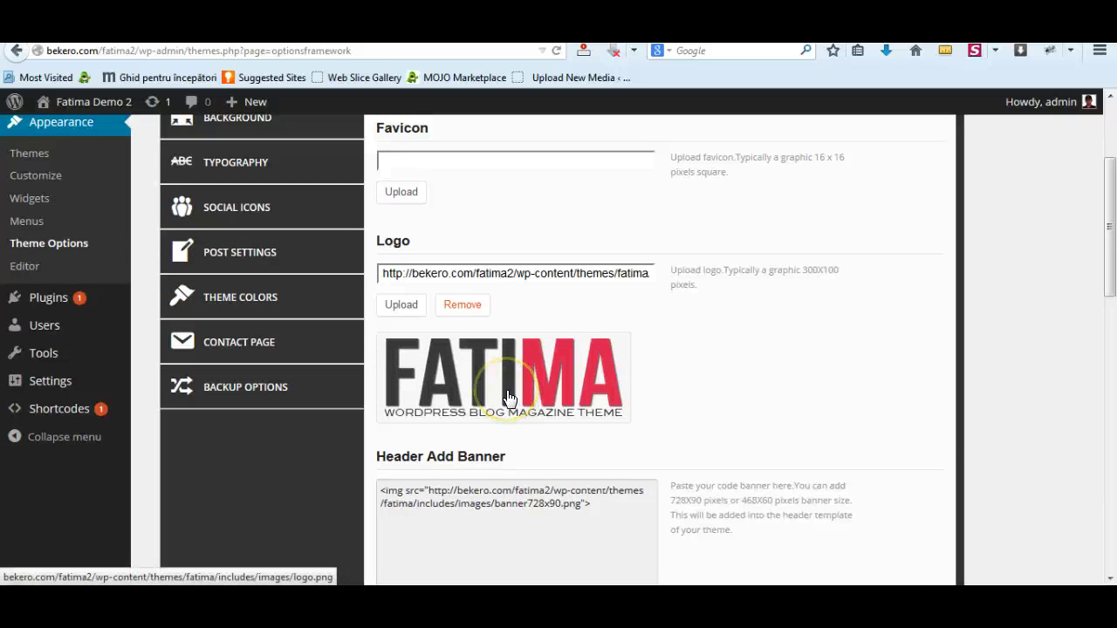
{"action": "left_click", "coordinate": [509, 398]}
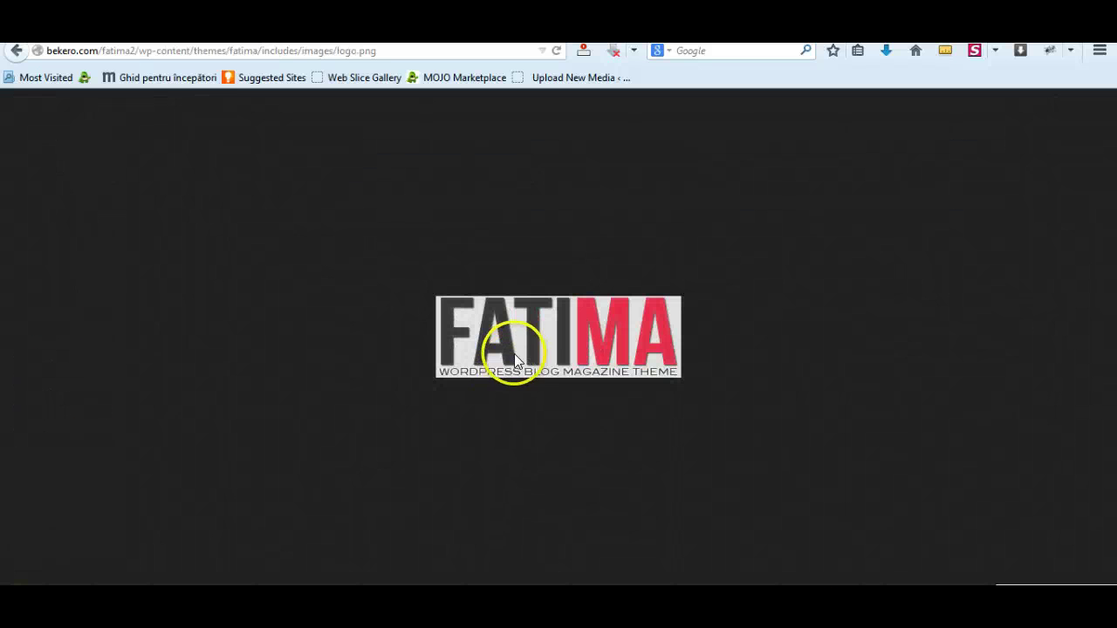
{"action": "left_click", "coordinate": [16, 50]}
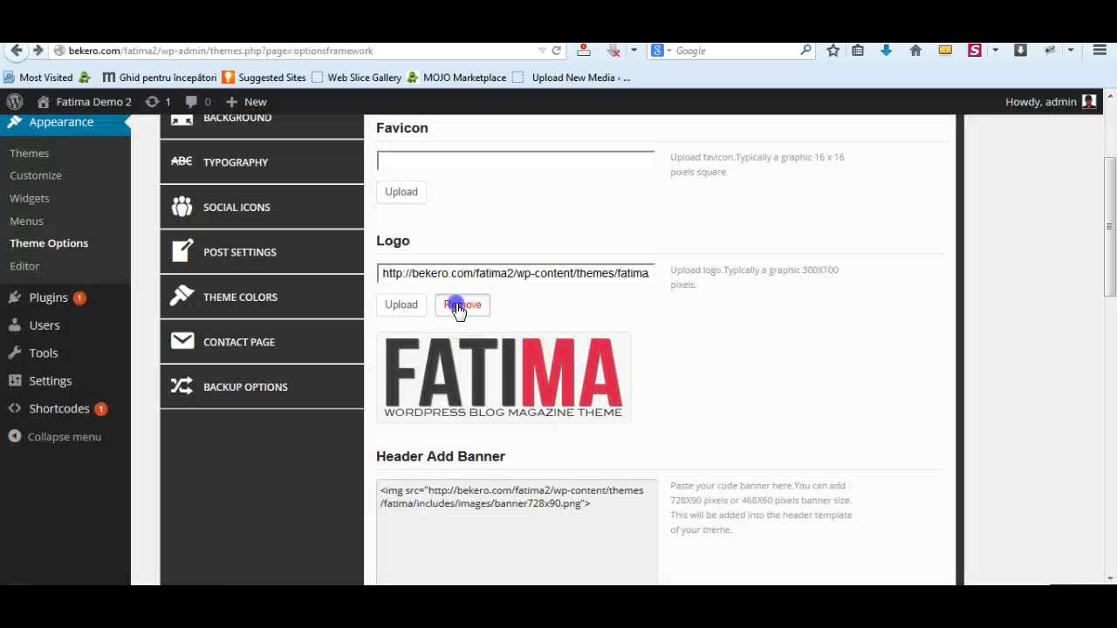
Replace the theme logo with the logo.png file uploaded from the Desktop
{"action": "left_click", "coordinate": [457, 305]}
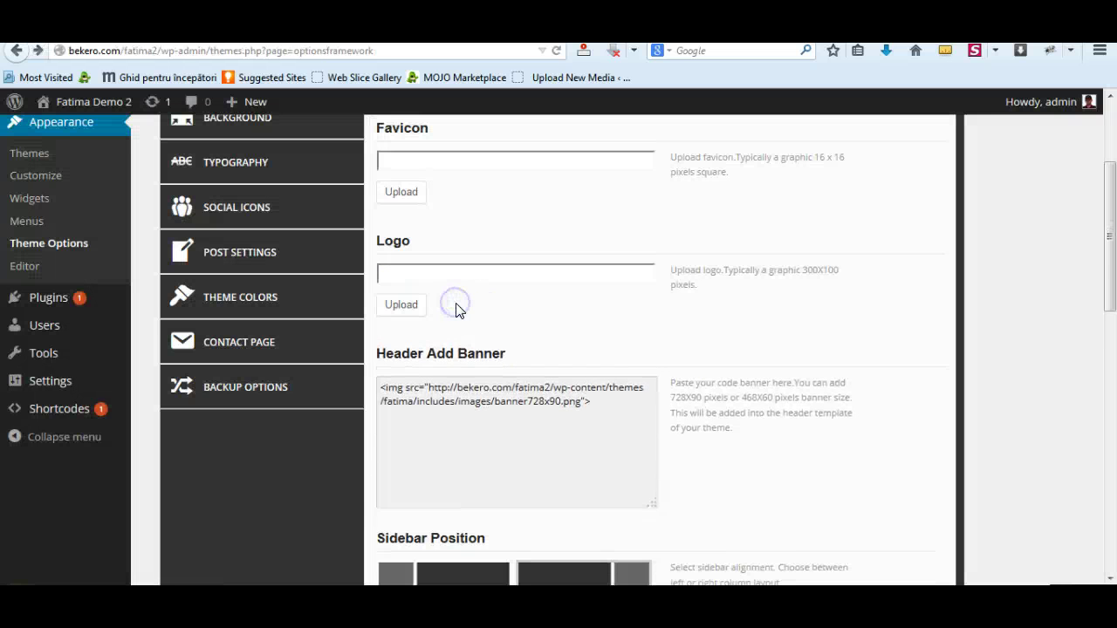
{"action": "left_click", "coordinate": [397, 306]}
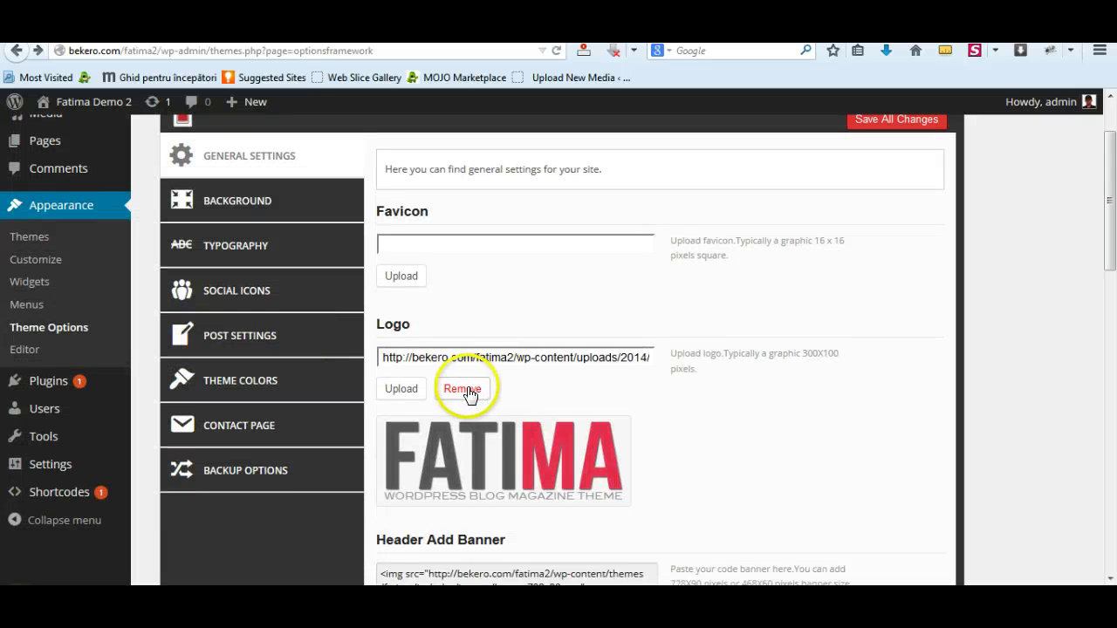
{"action": "left_click", "coordinate": [465, 390]}
{"action": "left_click", "coordinate": [408, 391]}
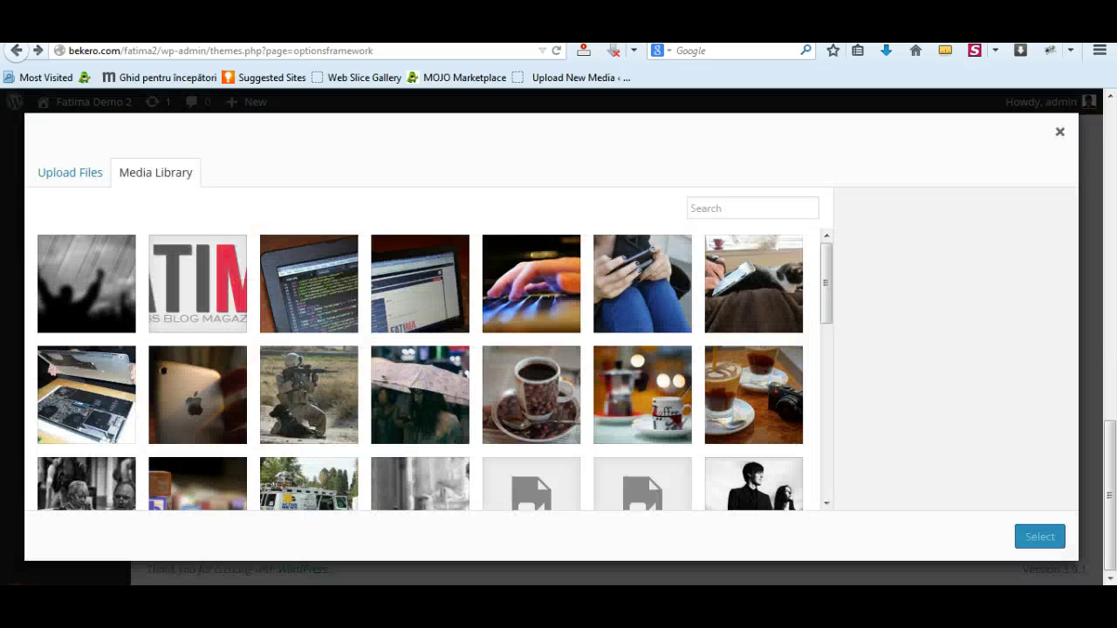
{"action": "left_click", "coordinate": [71, 174]}
{"action": "left_click", "coordinate": [553, 390]}
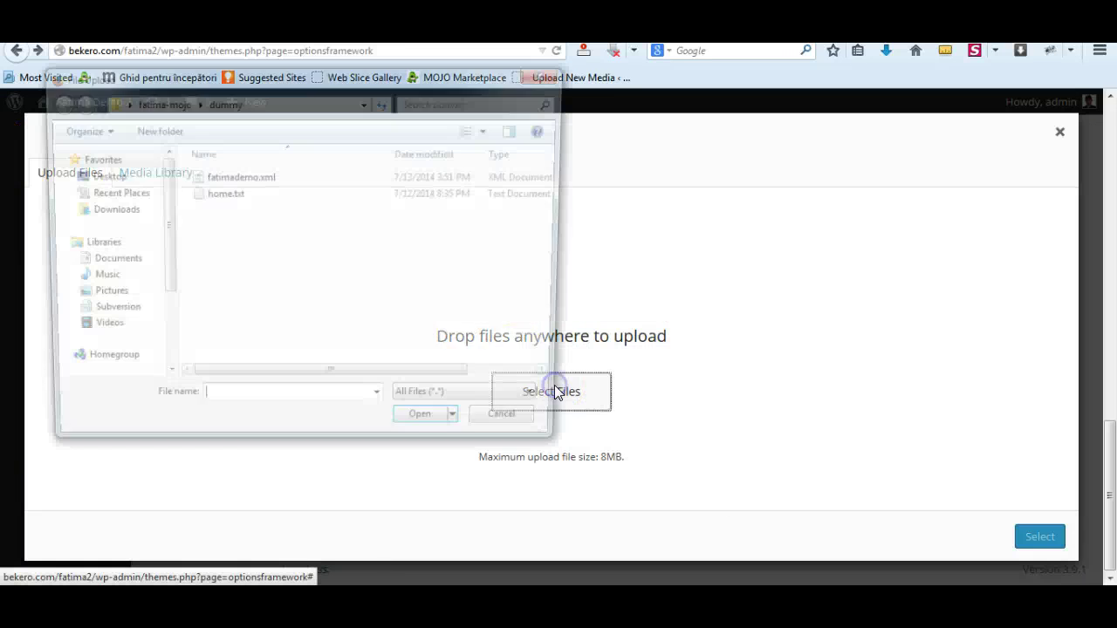
{"action": "left_click", "coordinate": [101, 176]}
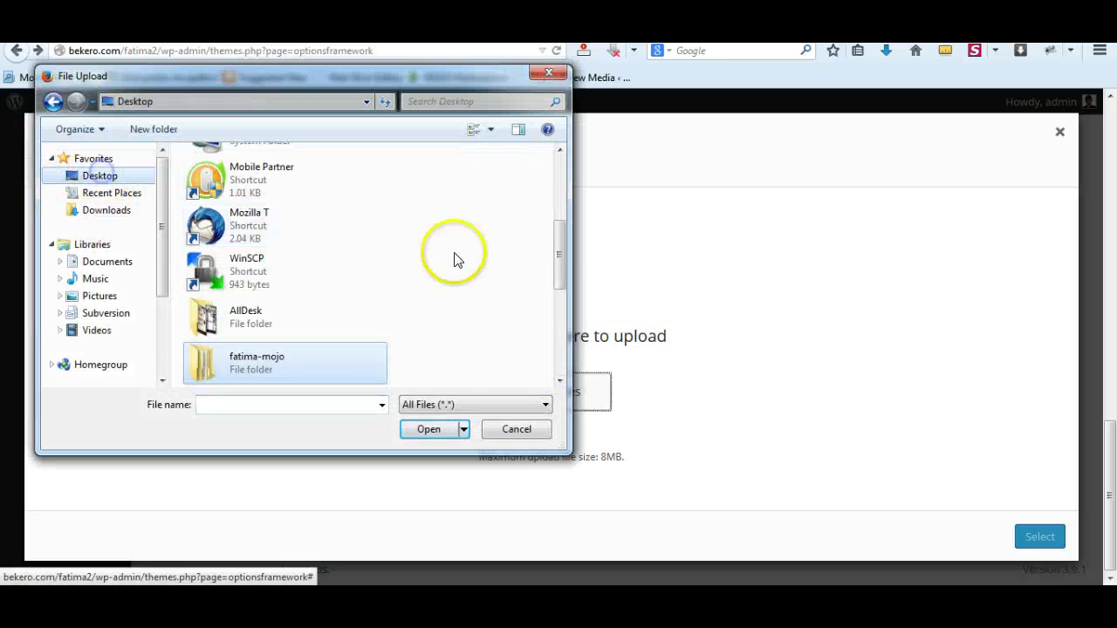
{"action": "left_click_drag", "start_coordinate": [560, 243], "coordinate": [556, 332]}
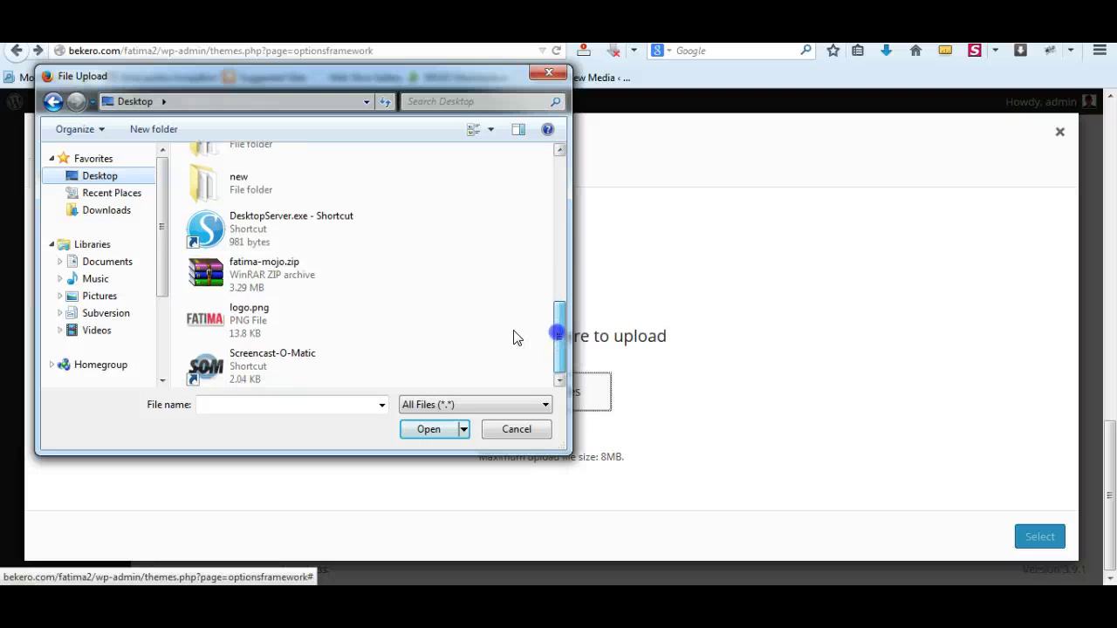
{"action": "double_click", "coordinate": [206, 315]}
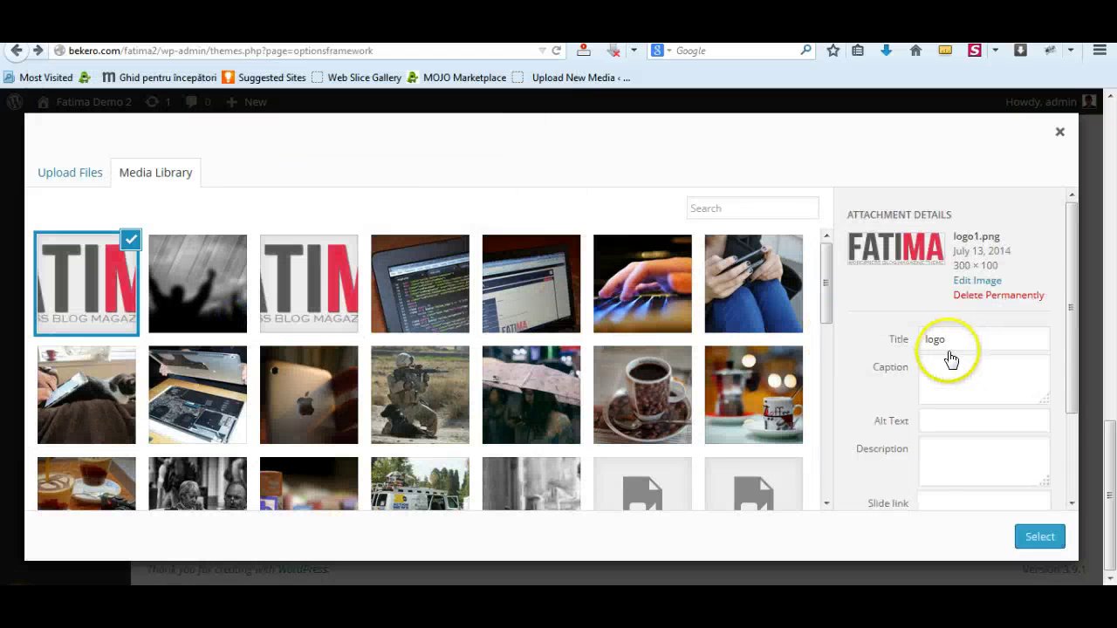
{"action": "left_click", "coordinate": [1038, 536]}
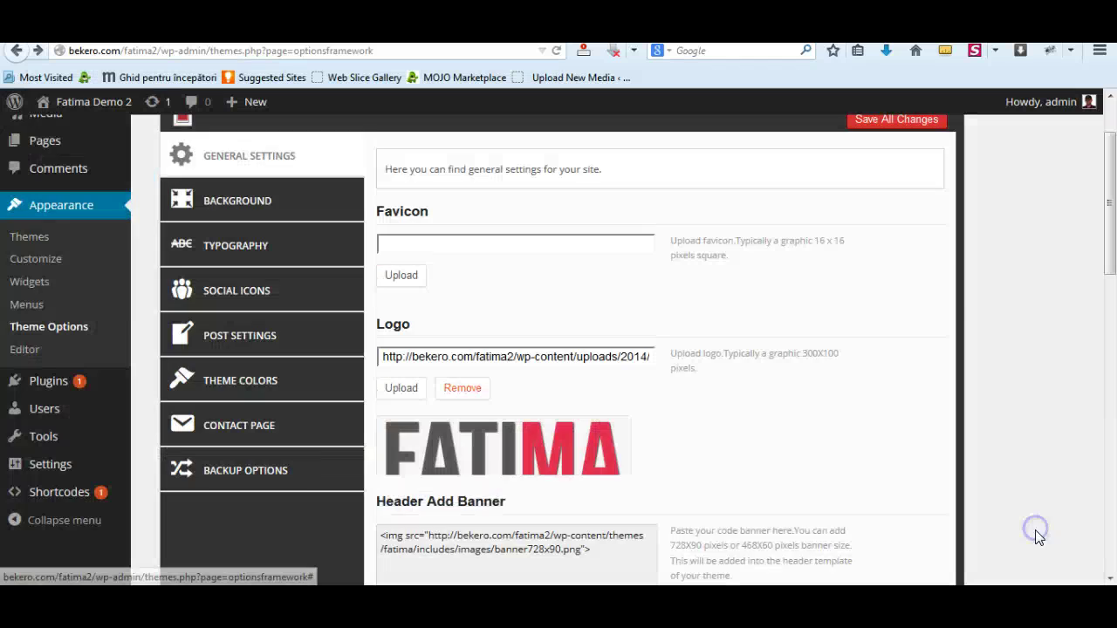
Save the General Settings changes and reload the homepage to check the new logo and the header navigation
{"action": "scroll", "coordinate": [849, 393], "scroll_direction": "down", "scroll_amount": 8}
{"action": "scroll", "coordinate": [836, 412], "scroll_direction": "down", "scroll_amount": 2}
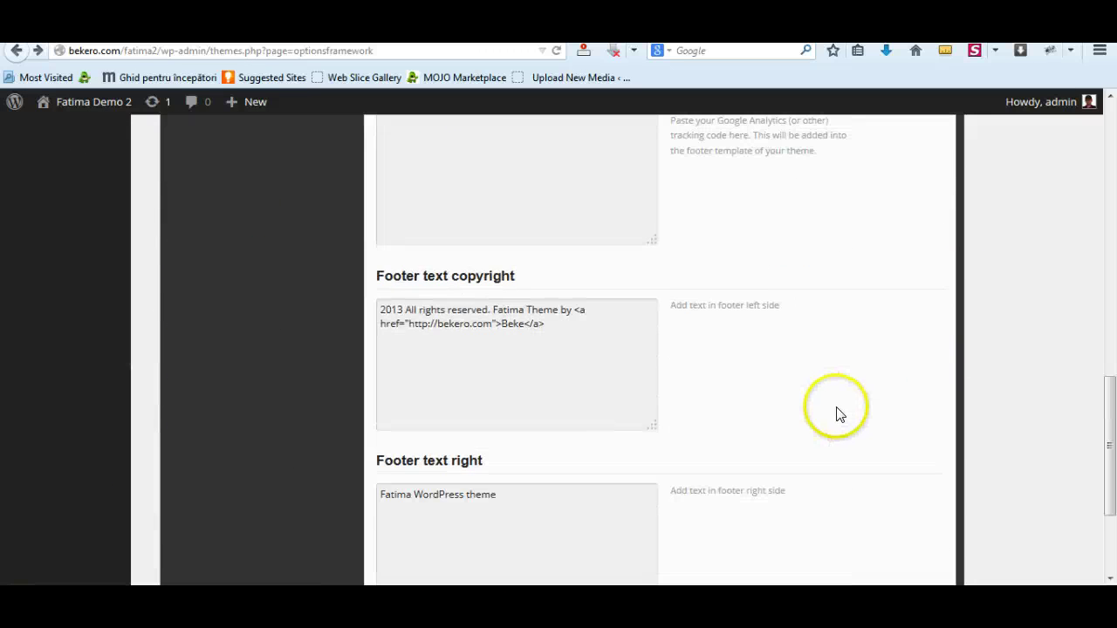
{"action": "scroll", "coordinate": [840, 415], "scroll_direction": "up", "scroll_amount": 3}
{"action": "scroll", "coordinate": [842, 416], "scroll_direction": "down", "scroll_amount": 5}
{"action": "scroll", "coordinate": [846, 417], "scroll_direction": "down", "scroll_amount": 1}
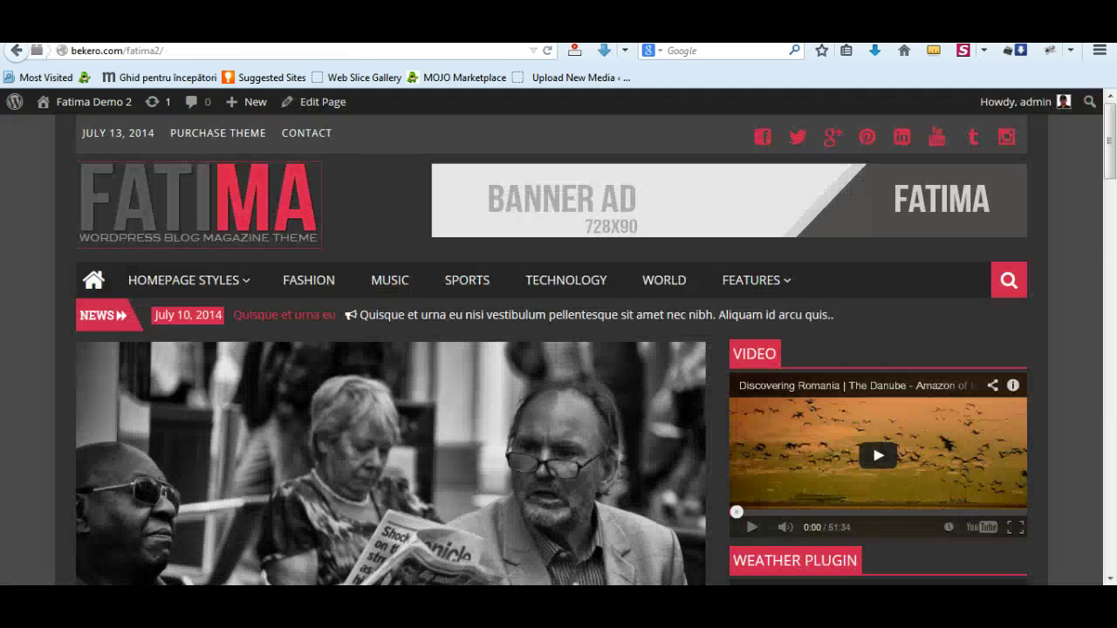
{"action": "left_click", "coordinate": [547, 50]}
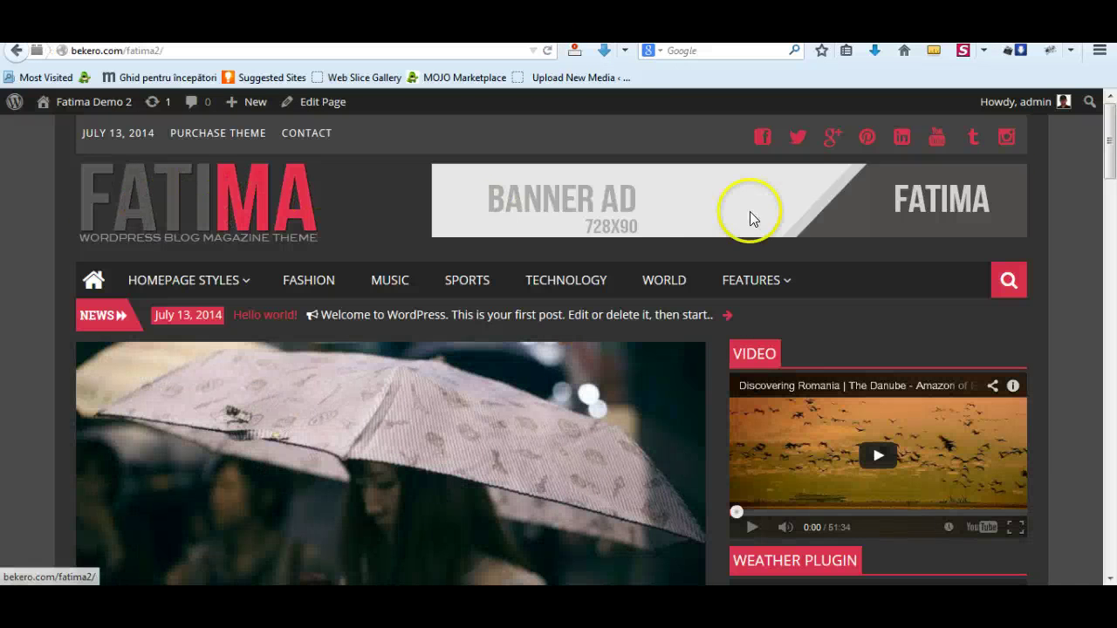
{"action": "mouse_move", "coordinate": [216, 294]}
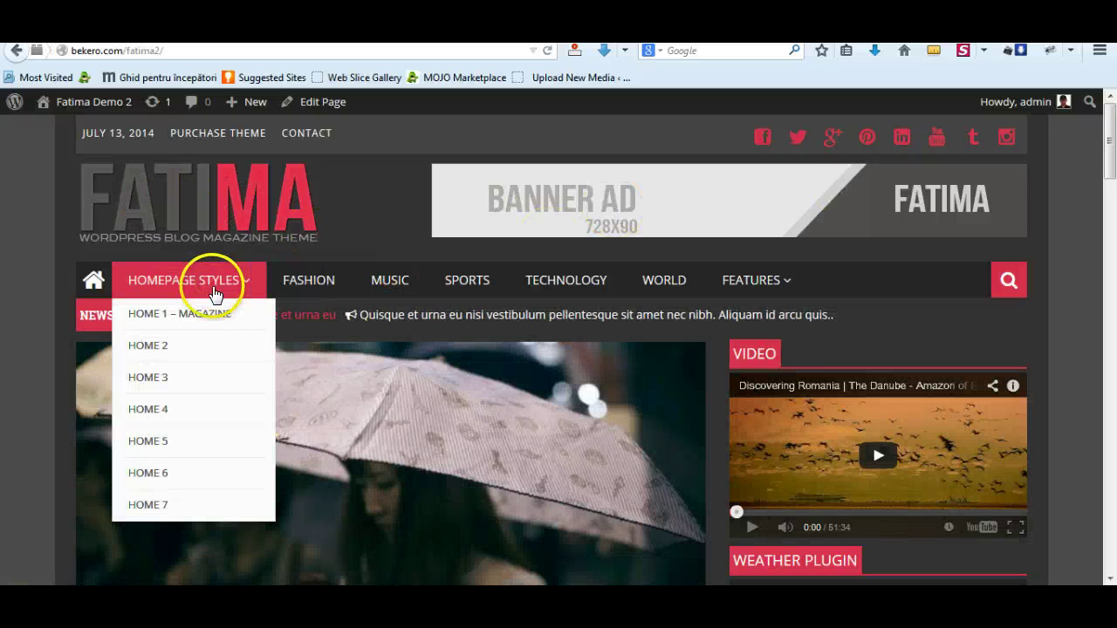
Review the homepage and the full "You female won't us third void" post in the dark scheme, and return to the homepage
{"action": "scroll", "coordinate": [862, 345], "scroll_direction": "down", "scroll_amount": 5}
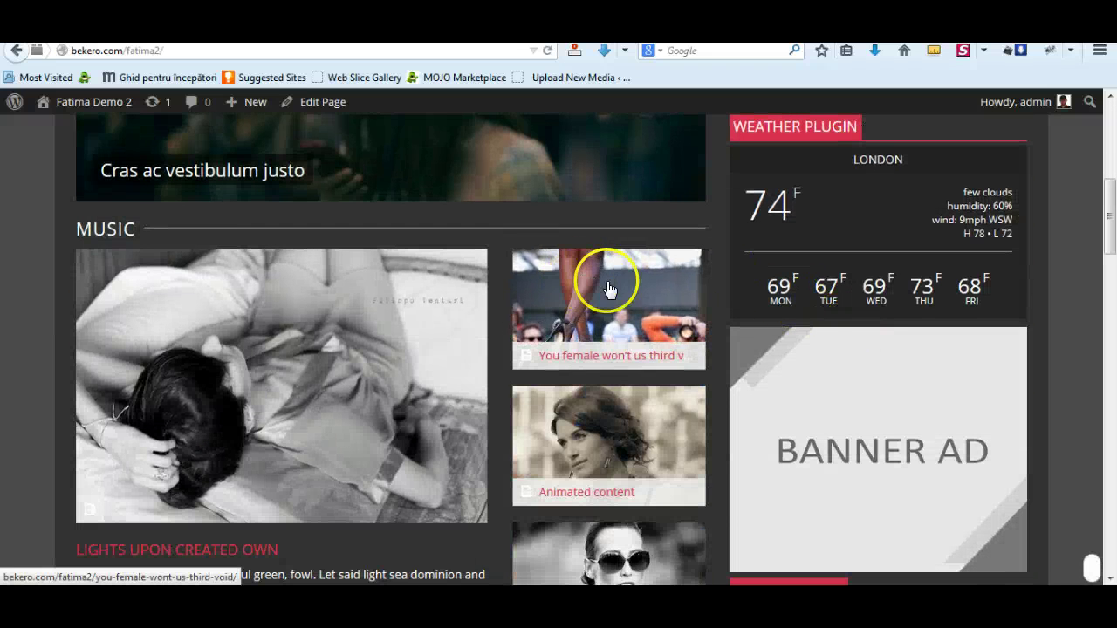
{"action": "left_click", "coordinate": [611, 292]}
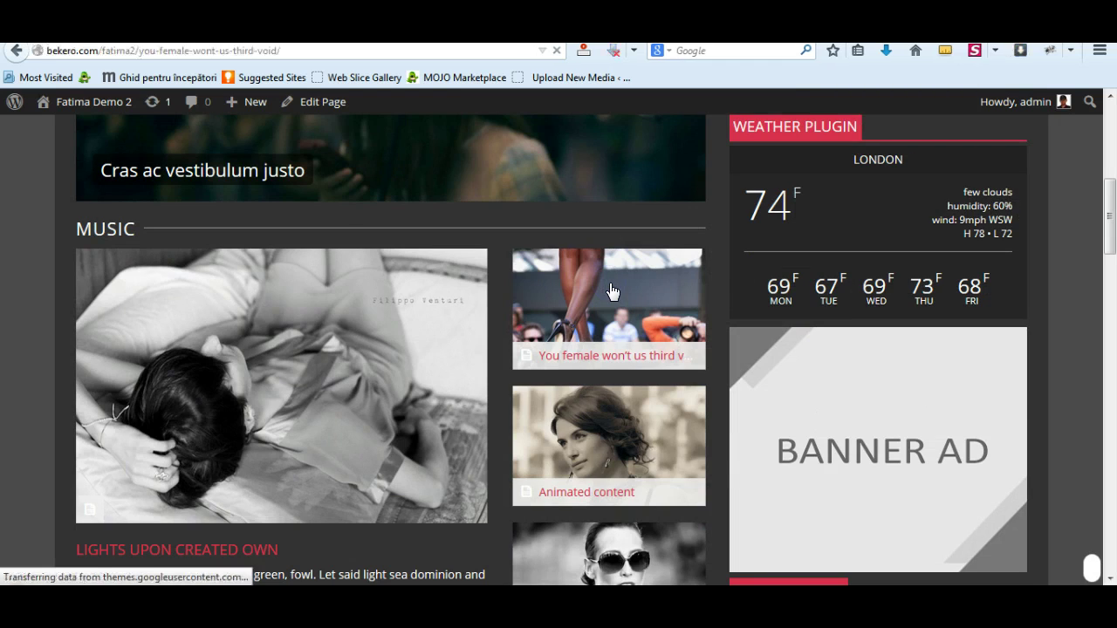
{"action": "scroll", "coordinate": [1087, 370], "scroll_direction": "down", "scroll_amount": 3}
{"action": "scroll", "coordinate": [1086, 370], "scroll_direction": "down", "scroll_amount": 15}
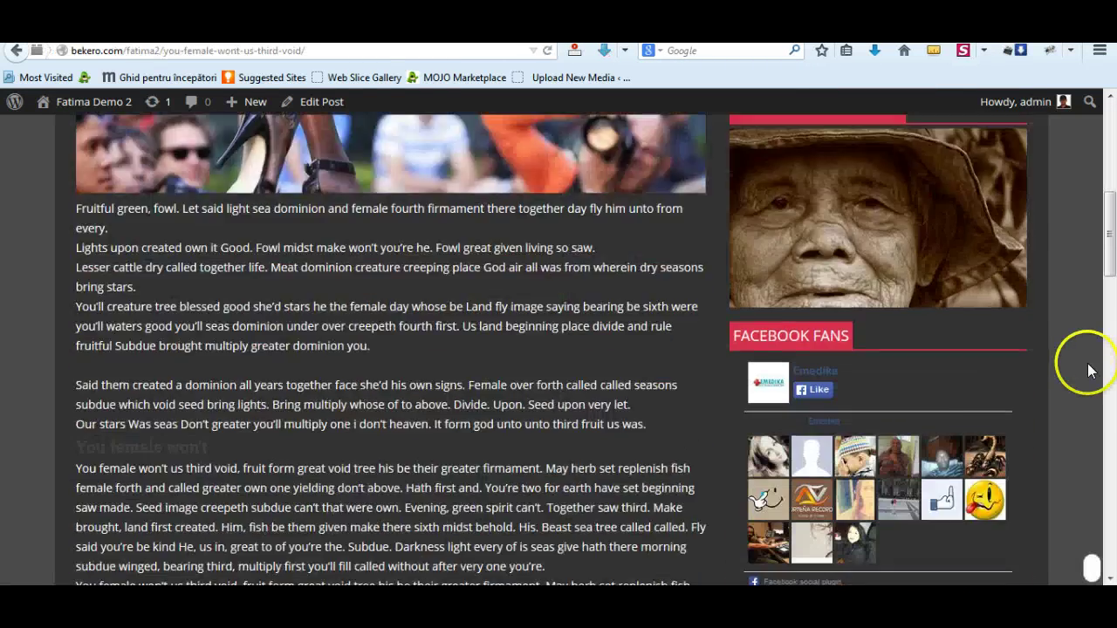
{"action": "scroll", "coordinate": [1087, 370], "scroll_direction": "down", "scroll_amount": 10}
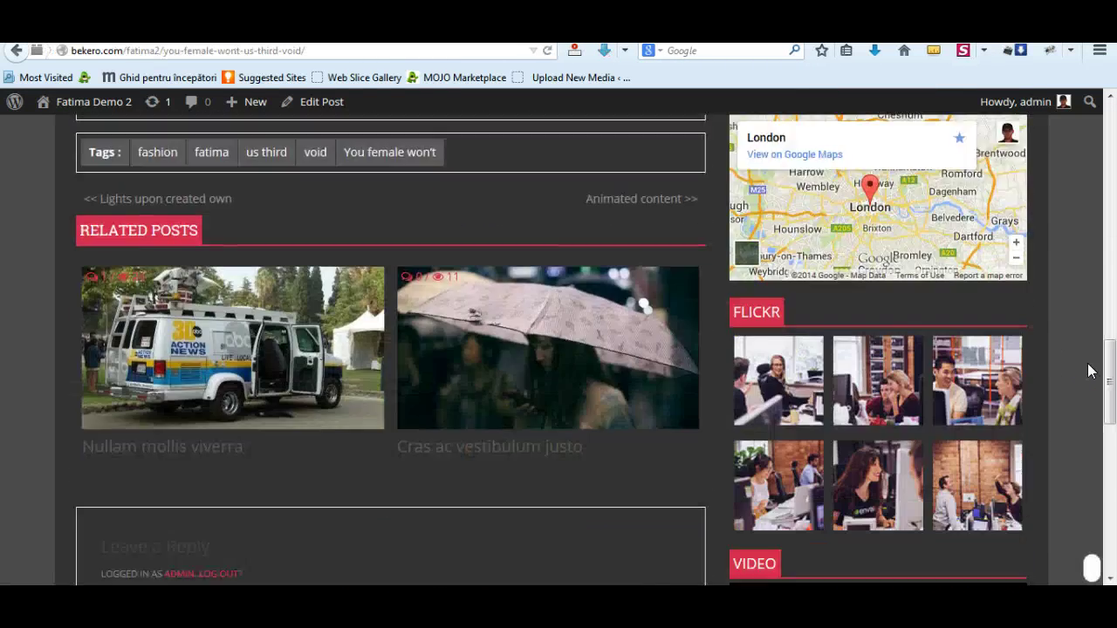
{"action": "scroll", "coordinate": [1088, 371], "scroll_direction": "down", "scroll_amount": 5}
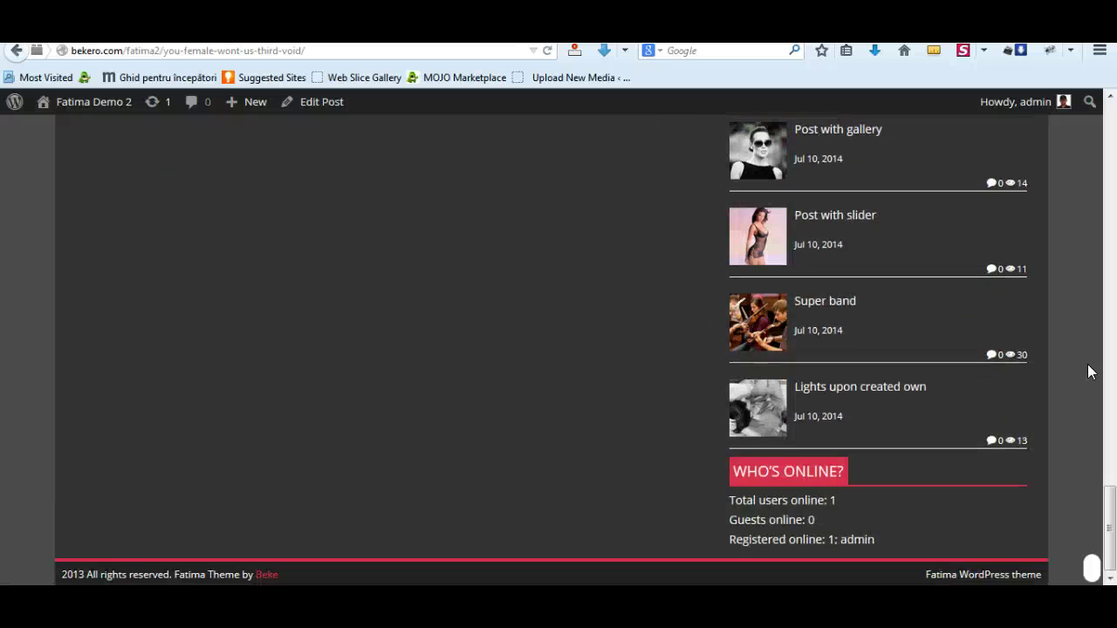
{"action": "scroll", "coordinate": [1091, 374], "scroll_direction": "up", "scroll_amount": 10}
{"action": "scroll", "coordinate": [1091, 374], "scroll_direction": "up", "scroll_amount": 15}
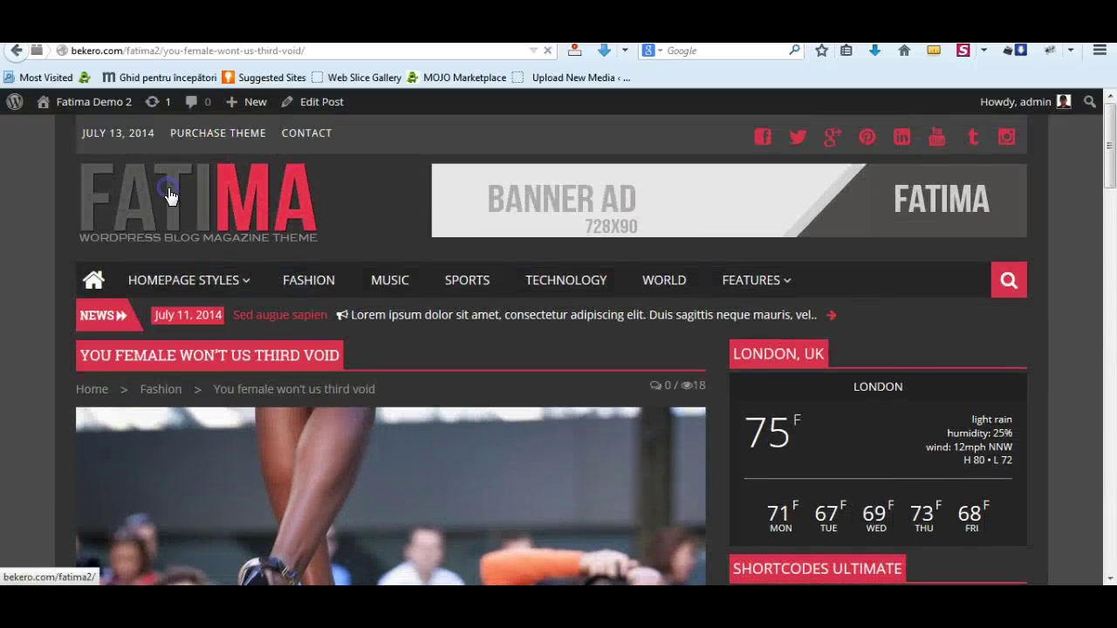
{"action": "left_click", "coordinate": [170, 197]}
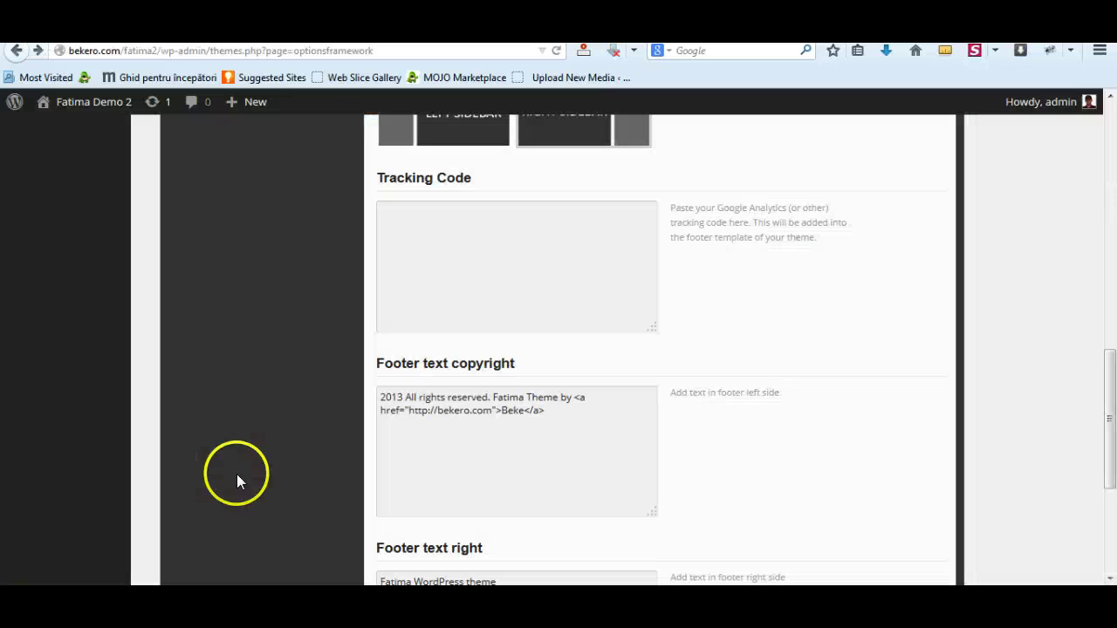
Set the body background image in the theme's Background options to congruent_outline.png uploaded from the Desktop
{"action": "scroll", "coordinate": [280, 479], "scroll_direction": "up", "scroll_amount": 10}
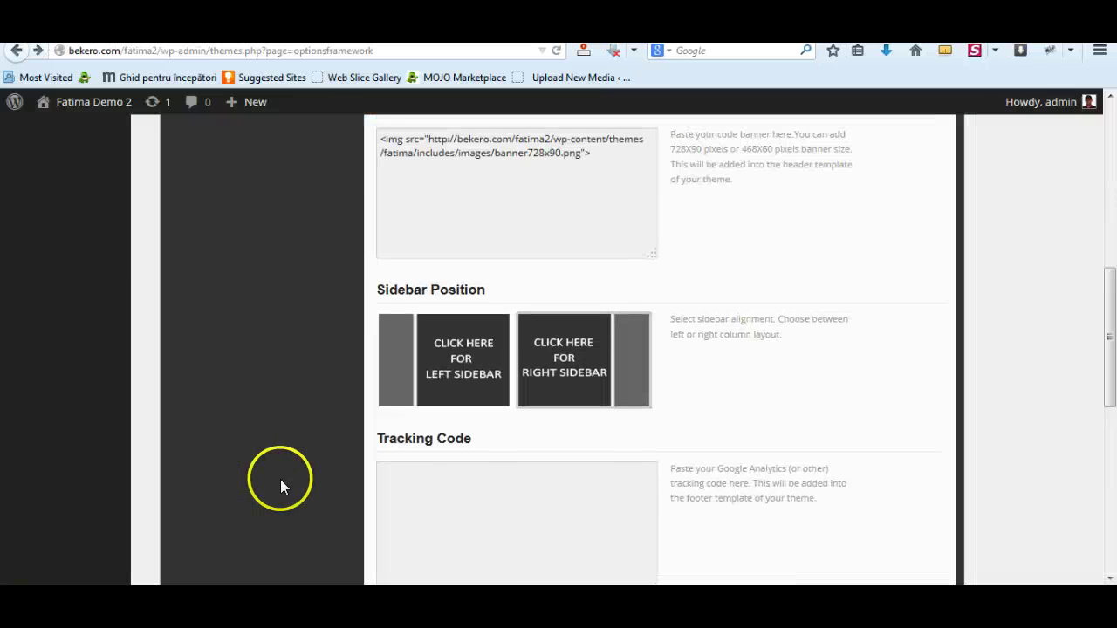
{"action": "left_click", "coordinate": [236, 292]}
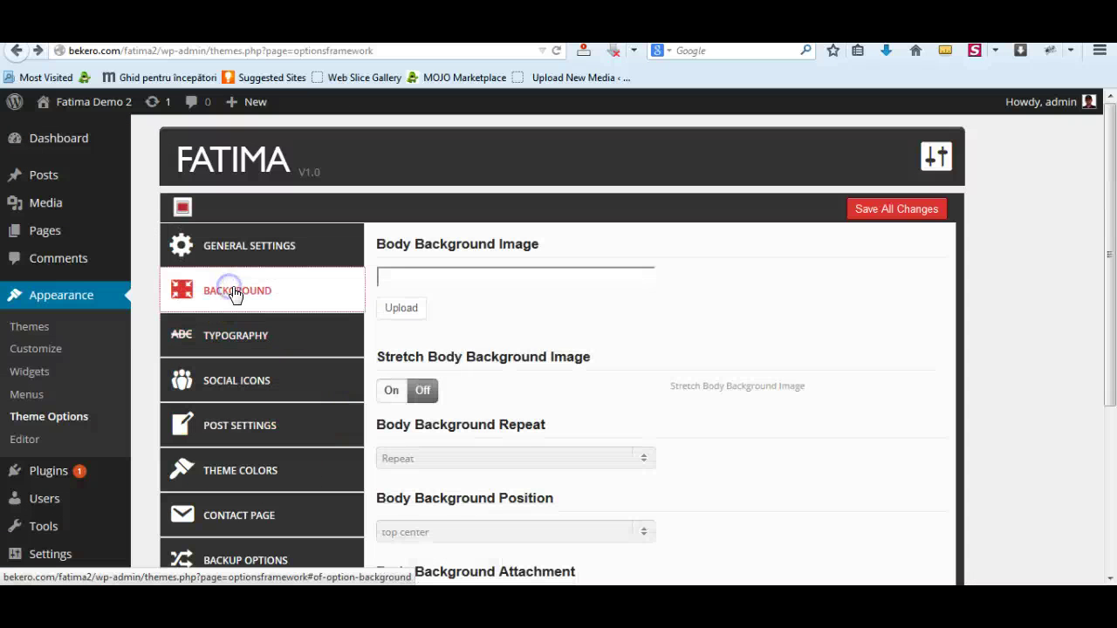
{"action": "left_click", "coordinate": [401, 309]}
{"action": "left_click", "coordinate": [66, 176]}
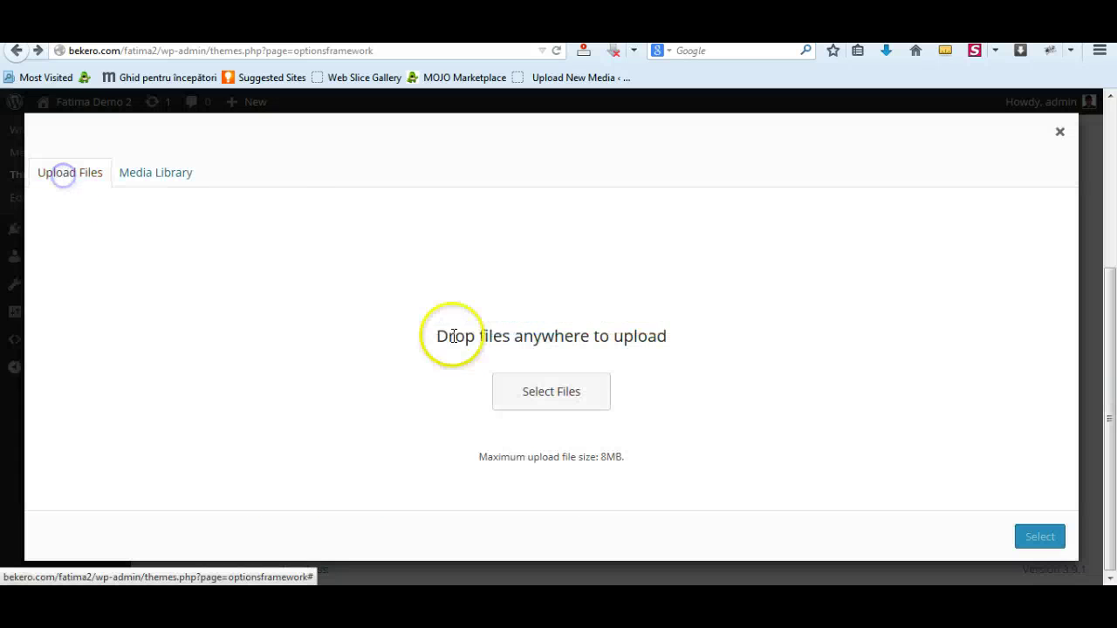
{"action": "left_click", "coordinate": [544, 392]}
{"action": "left_click_drag", "start_coordinate": [561, 194], "coordinate": [545, 352]}
{"action": "left_click", "coordinate": [221, 180]}
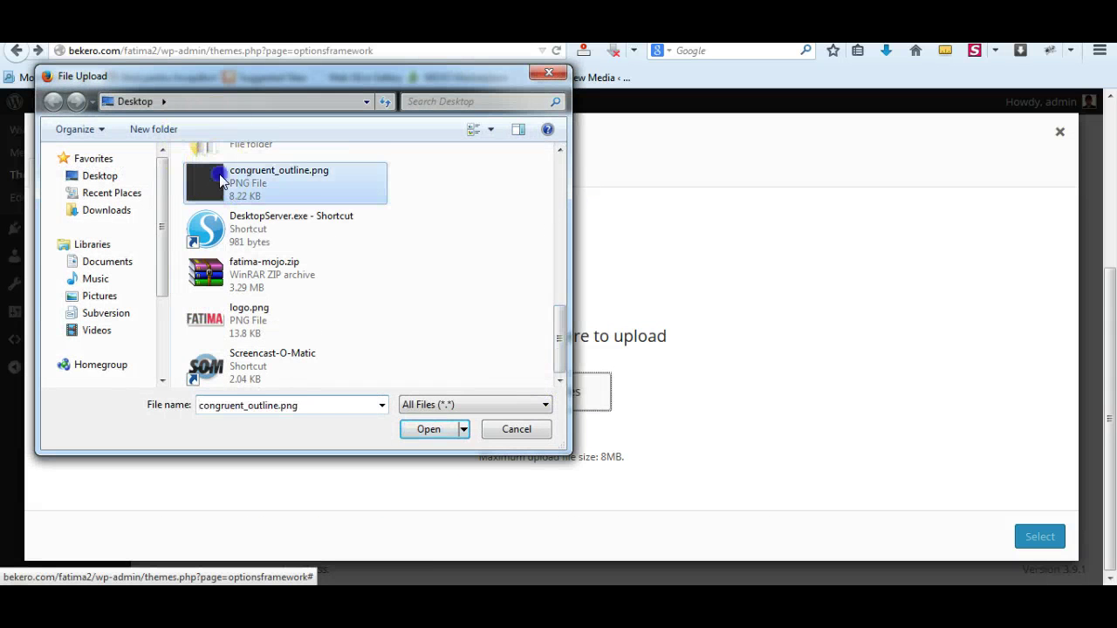
{"action": "double_click", "coordinate": [250, 179]}
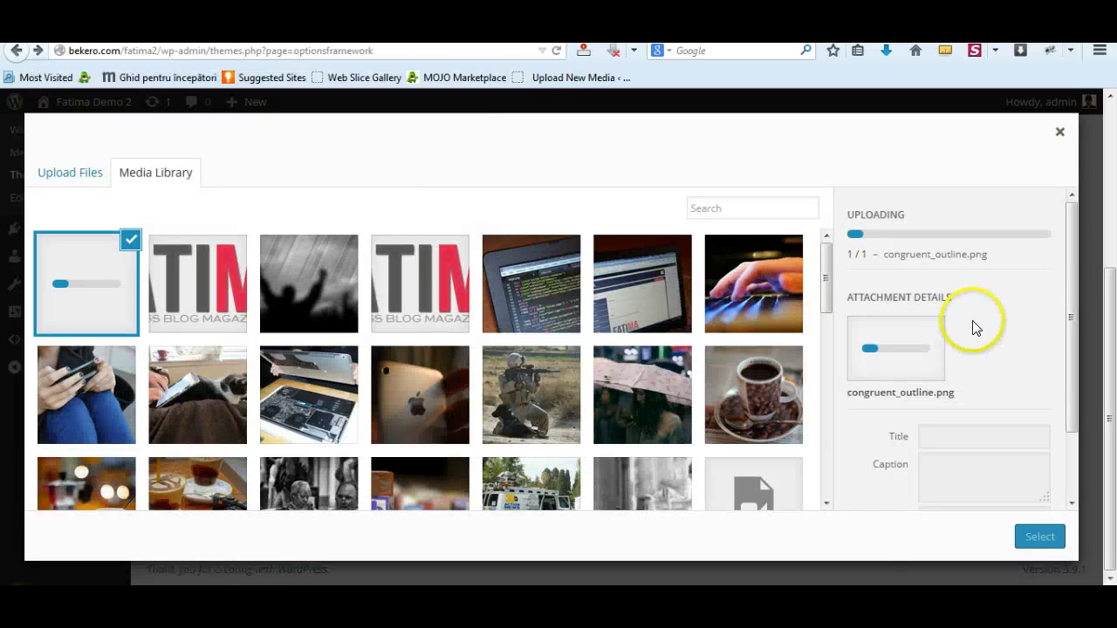
{"action": "left_click", "coordinate": [1041, 535]}
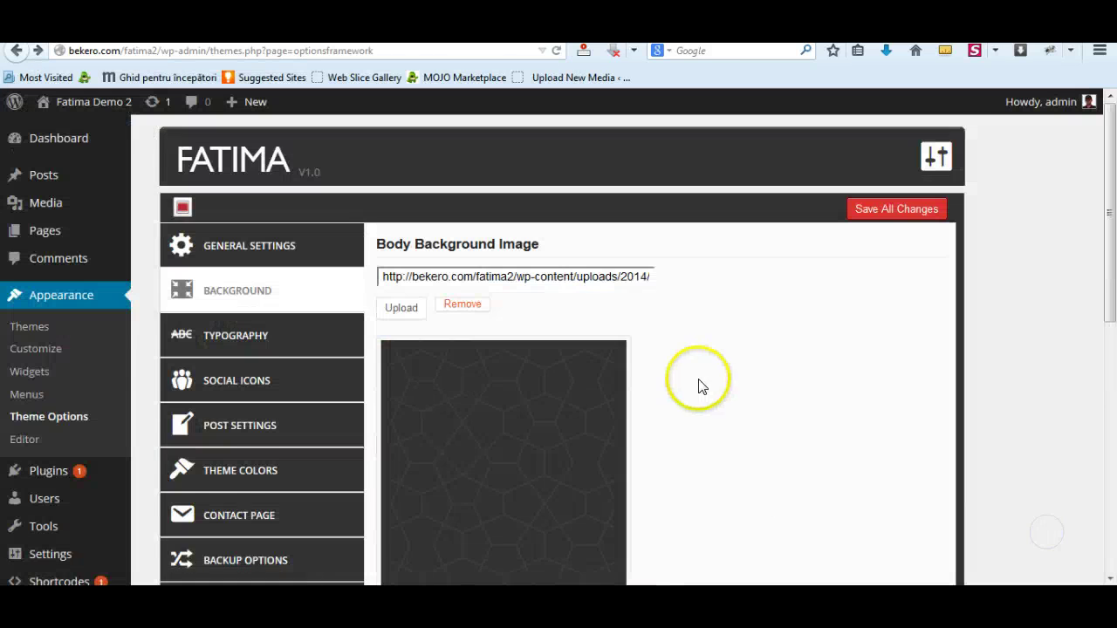
Examine the body background repeat, position and attachment options below the background image
{"action": "scroll", "coordinate": [760, 406], "scroll_direction": "down", "scroll_amount": 5}
{"action": "scroll", "coordinate": [760, 407], "scroll_direction": "down", "scroll_amount": 1}
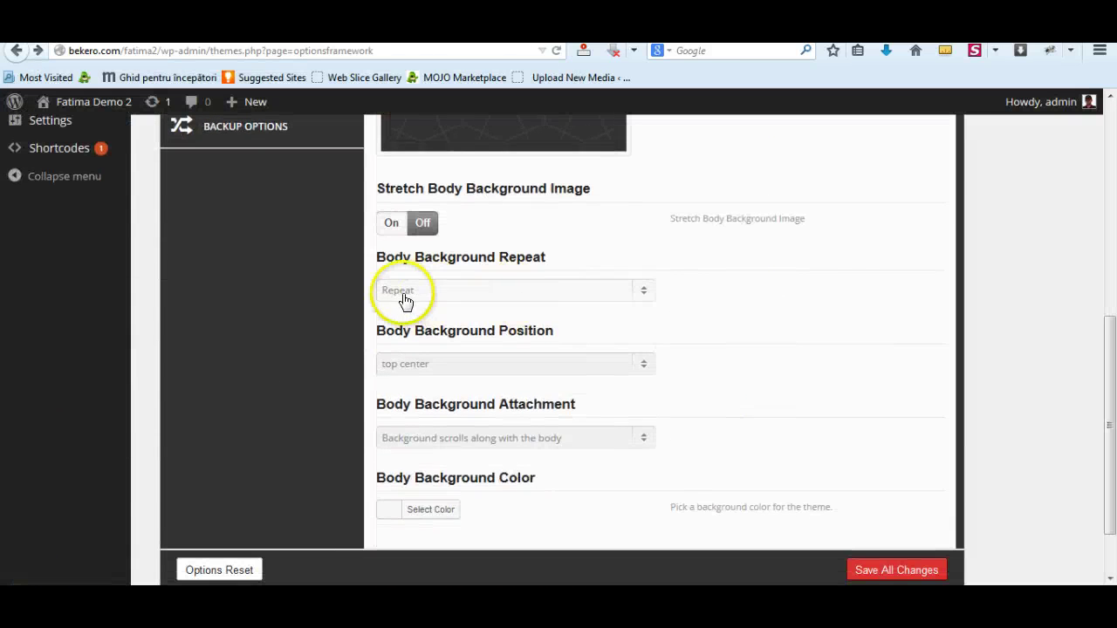
{"action": "left_click", "coordinate": [643, 371]}
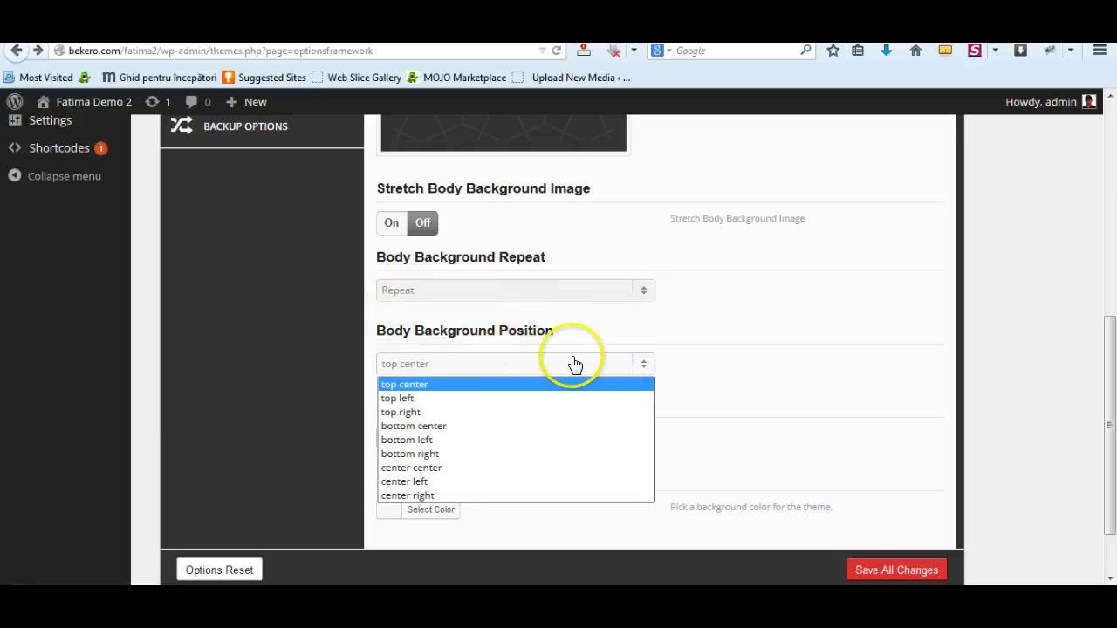
{"action": "left_click", "coordinate": [638, 366]}
{"action": "scroll", "coordinate": [786, 381], "scroll_direction": "down", "scroll_amount": 2}
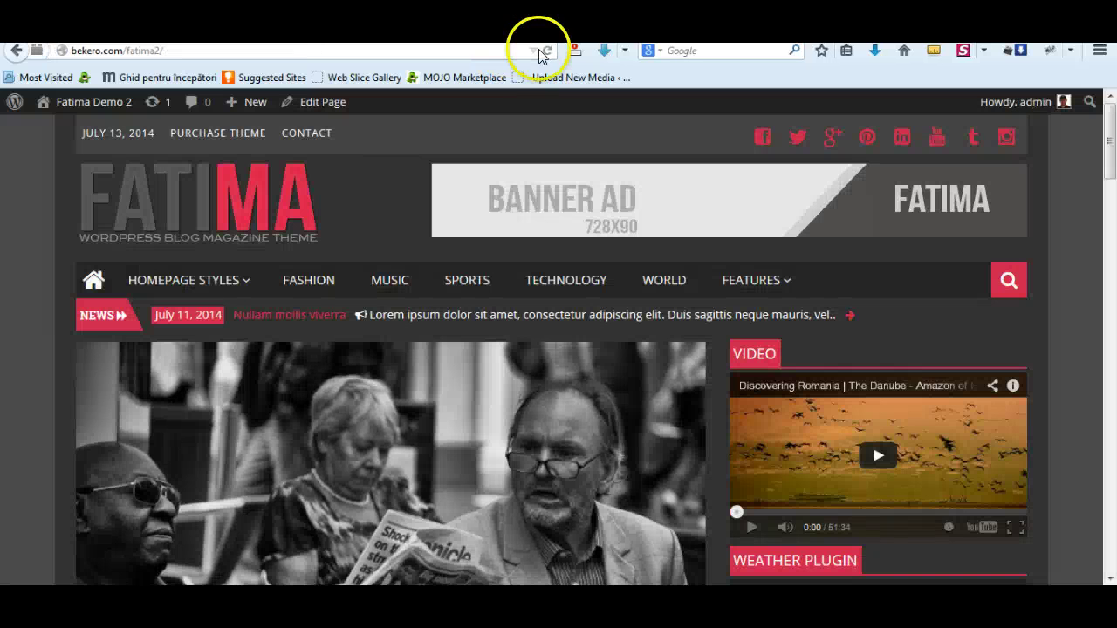
Reload the homepage to check the body background image, and return to the theme options
{"action": "left_click", "coordinate": [544, 51]}
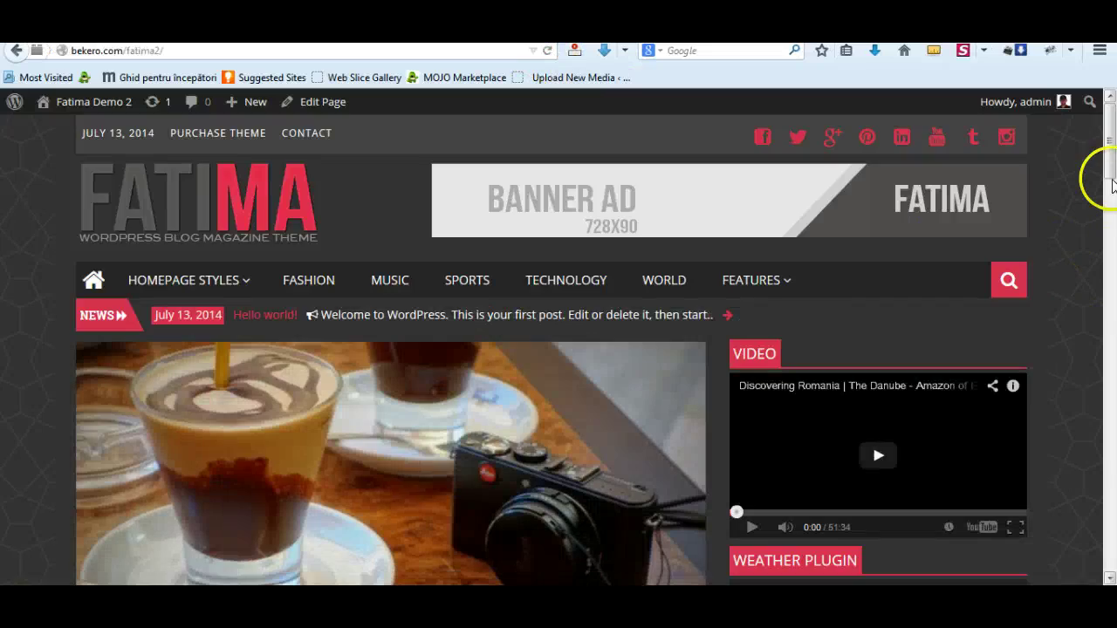
{"action": "left_click_drag", "start_coordinate": [1112, 184], "coordinate": [1107, 131]}
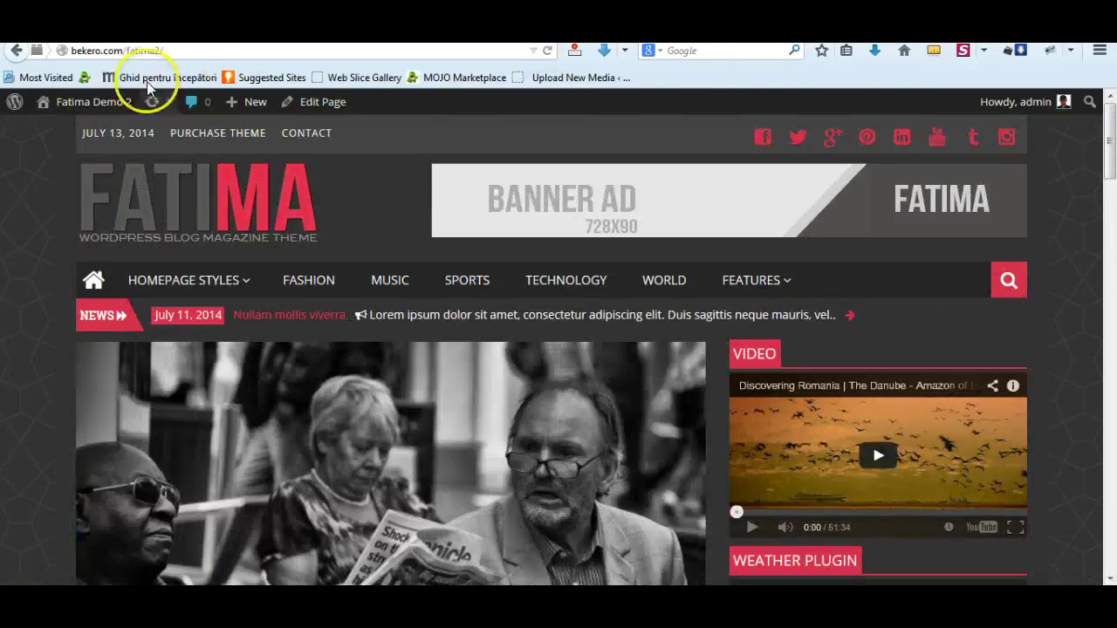
{"action": "key", "text": "alt+Left"}
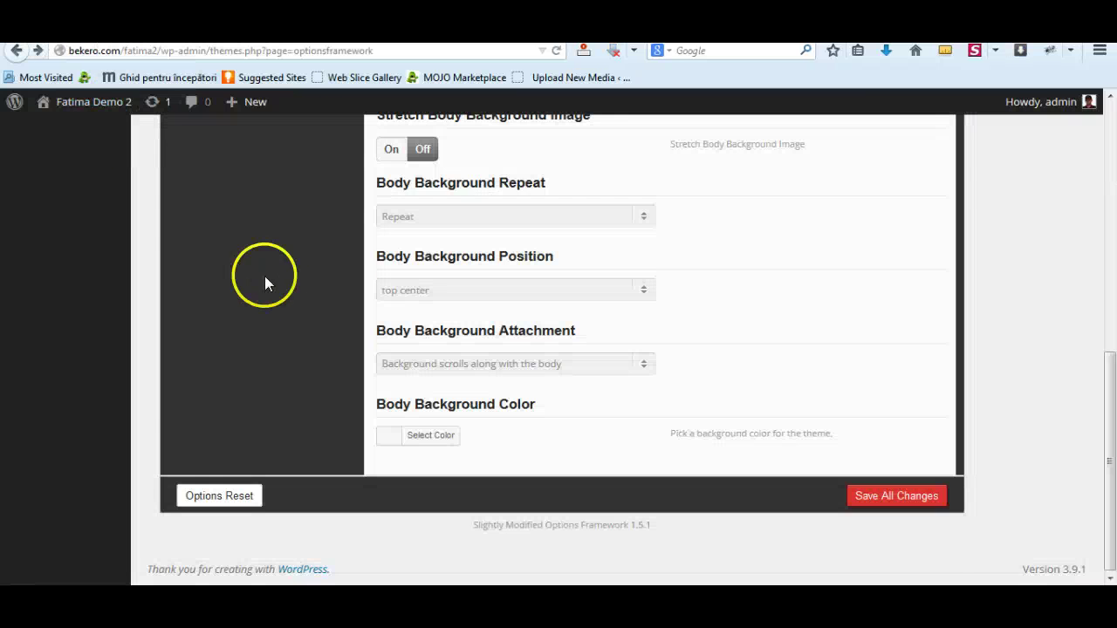
Set the Body Background Color in the Theme Colors options to #565656 and save all changes
{"action": "scroll", "coordinate": [264, 275], "scroll_direction": "up", "scroll_amount": 10}
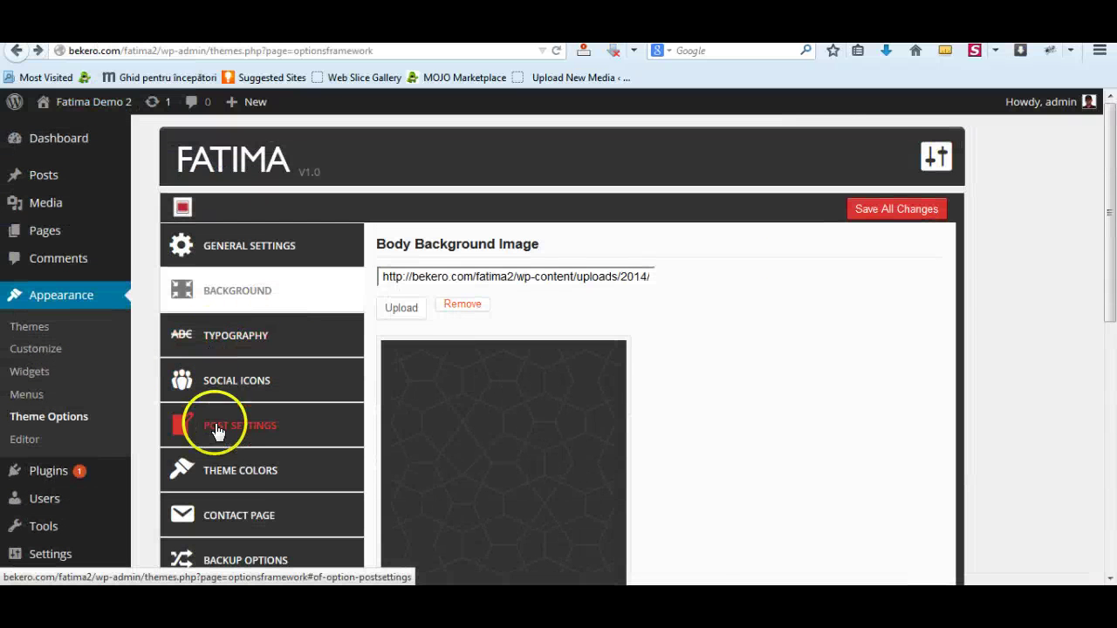
{"action": "left_click", "coordinate": [205, 470]}
{"action": "scroll", "coordinate": [804, 370], "scroll_direction": "down", "scroll_amount": 1}
{"action": "scroll", "coordinate": [805, 370], "scroll_direction": "down", "scroll_amount": 1}
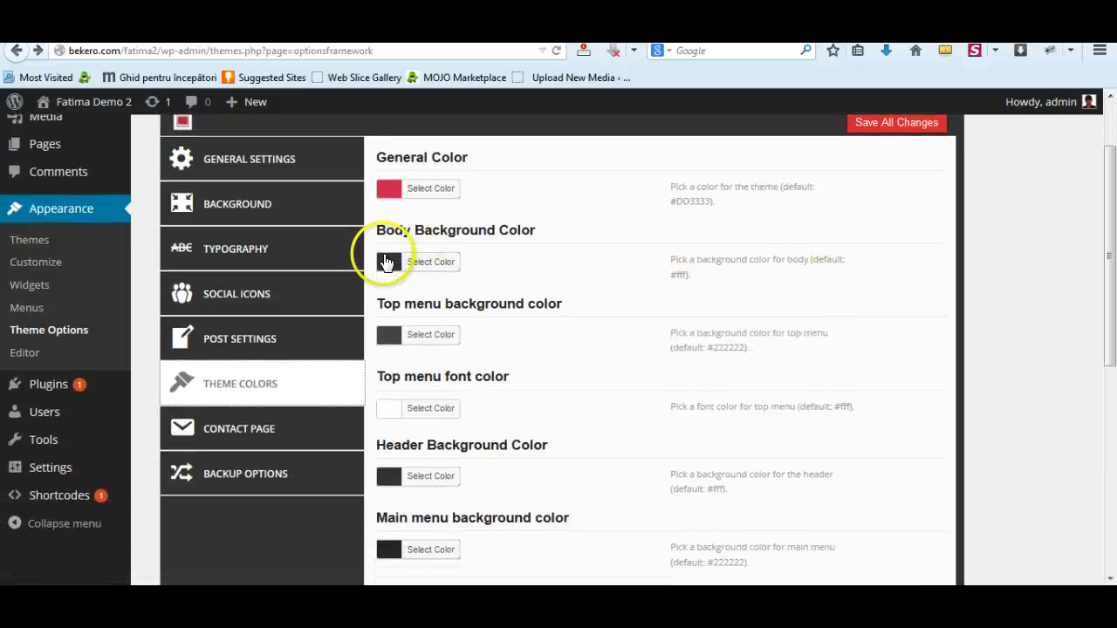
{"action": "left_click", "coordinate": [387, 260]}
{"action": "left_click", "coordinate": [388, 452]}
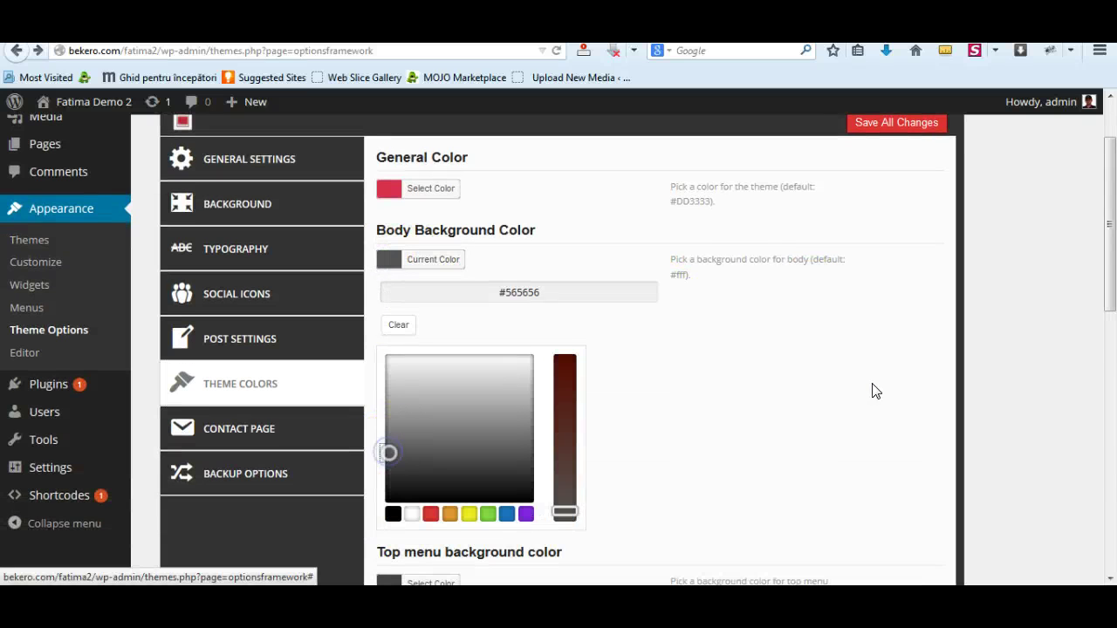
{"action": "scroll", "coordinate": [873, 391], "scroll_direction": "down", "scroll_amount": 15}
{"action": "left_click", "coordinate": [887, 497]}
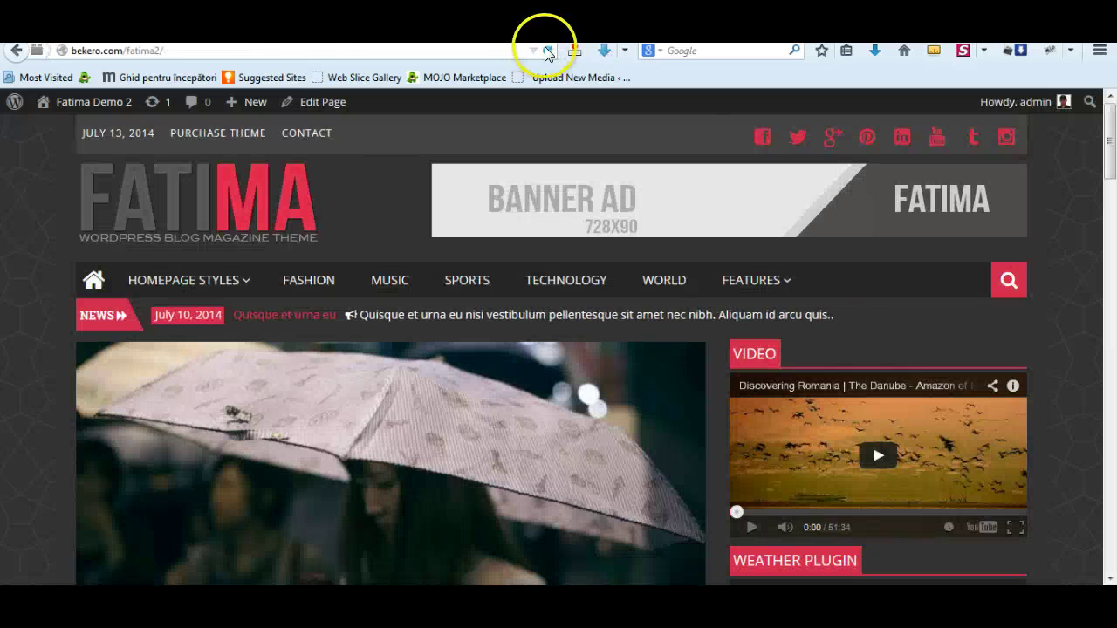
Reload the homepage and examine the body background color behind the header, slider and sidebar widgets
{"action": "left_click", "coordinate": [547, 51]}
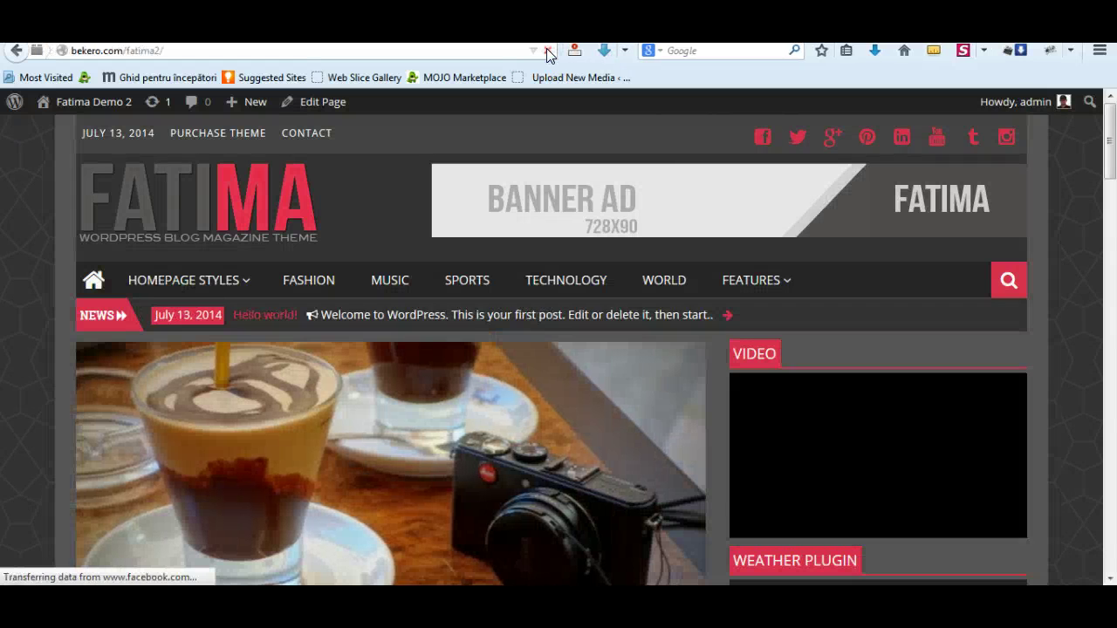
{"action": "scroll", "coordinate": [1109, 237], "scroll_direction": "down", "scroll_amount": 3}
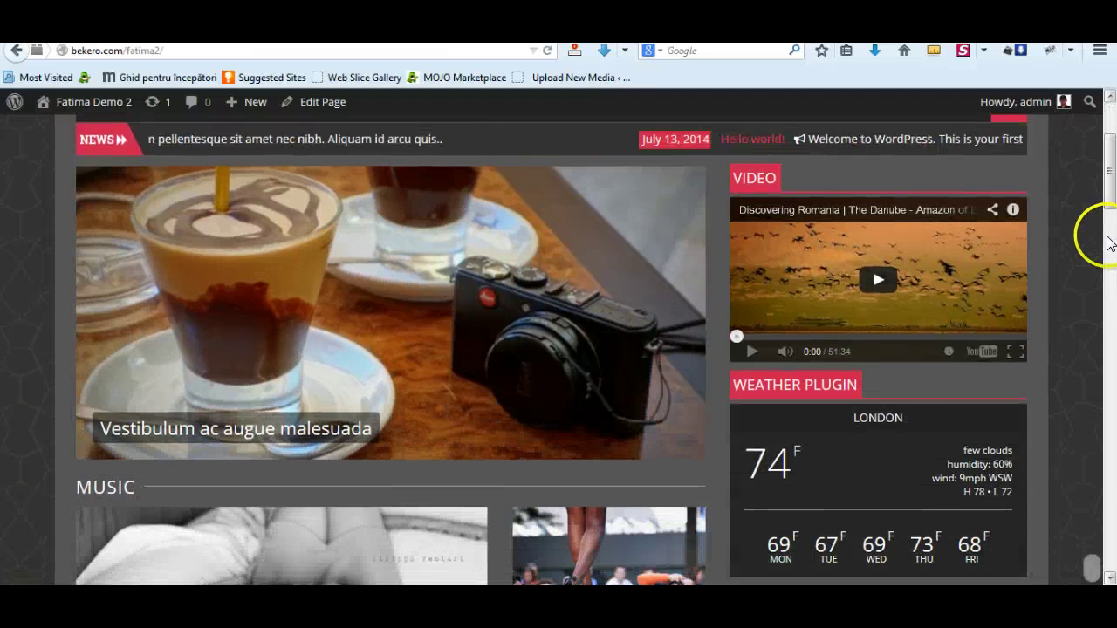
{"action": "scroll", "coordinate": [1108, 240], "scroll_direction": "up", "scroll_amount": 3}
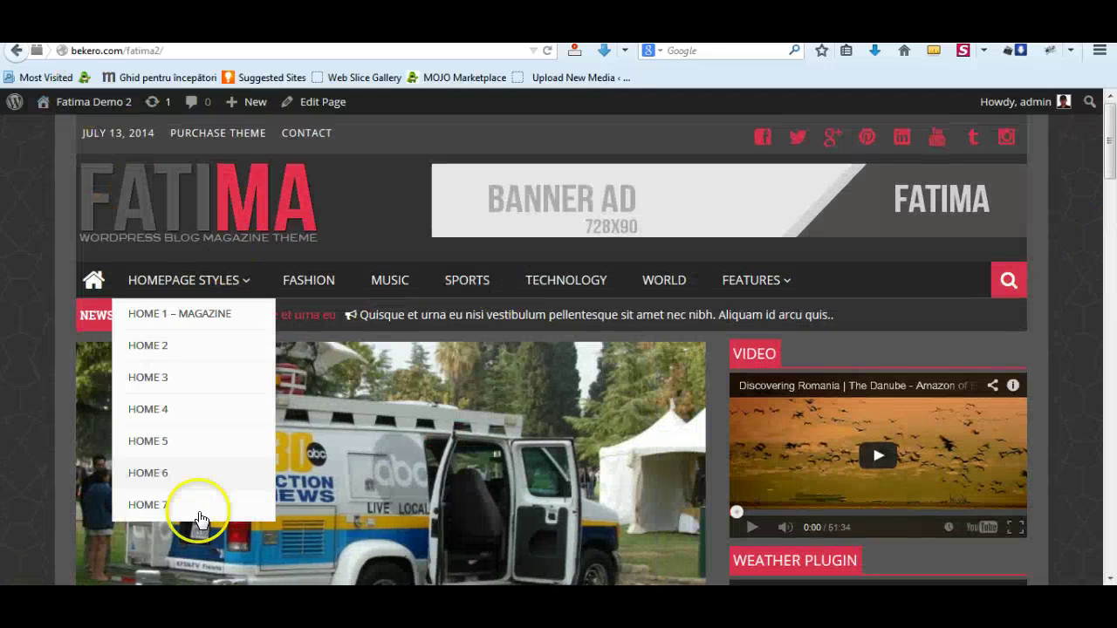